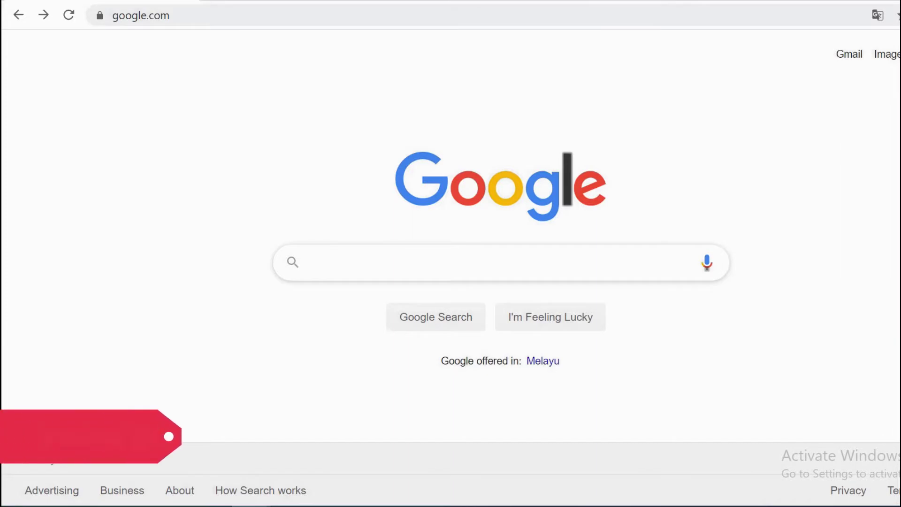
# Step: Search Google for 'favoriot platform' and open the Favoriot Sign up for FREE/BEGINNER page
pyautogui.write('ot')
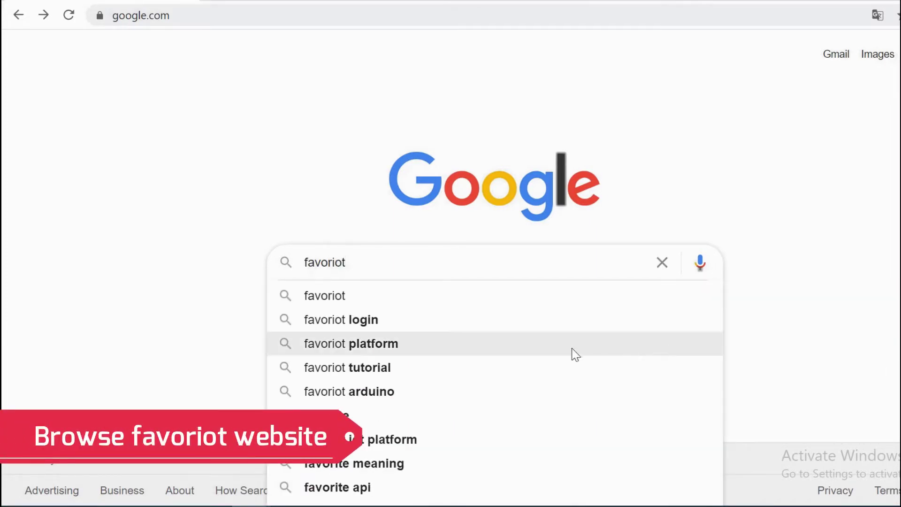
pyautogui.click(419, 354)
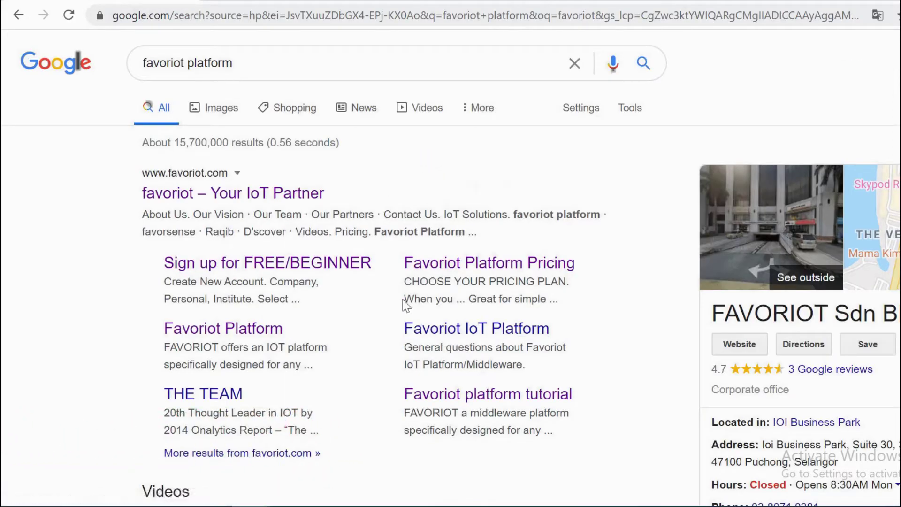
pyautogui.click(313, 265)
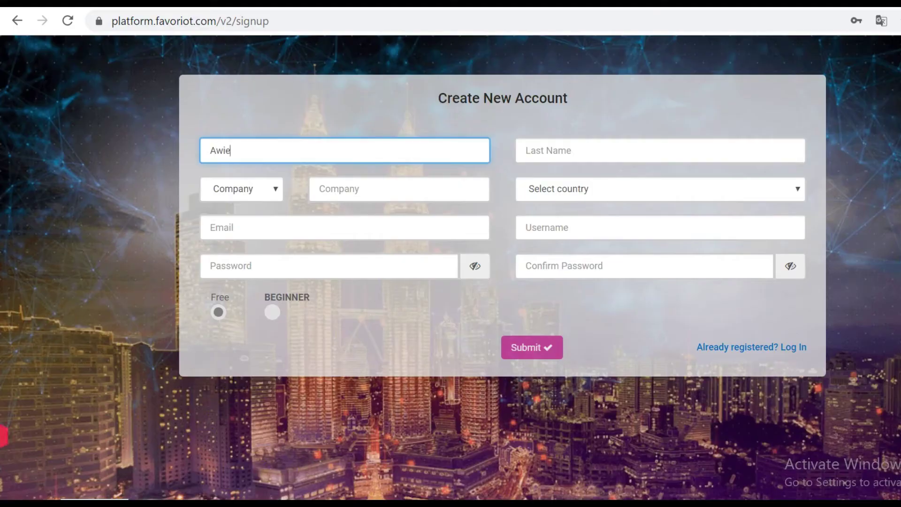
# Step: Enter the user's first and last name and choose Personal as the account type
pyautogui.write('n')
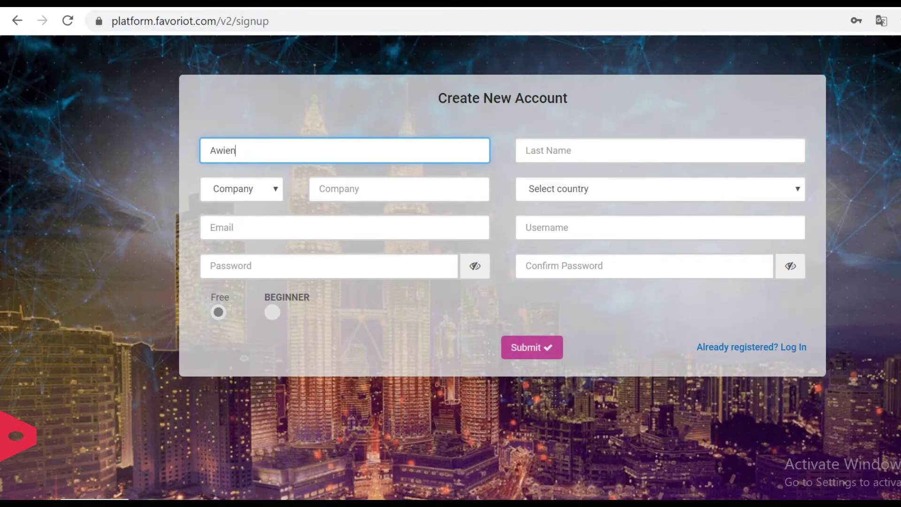
pyautogui.click(561, 145)
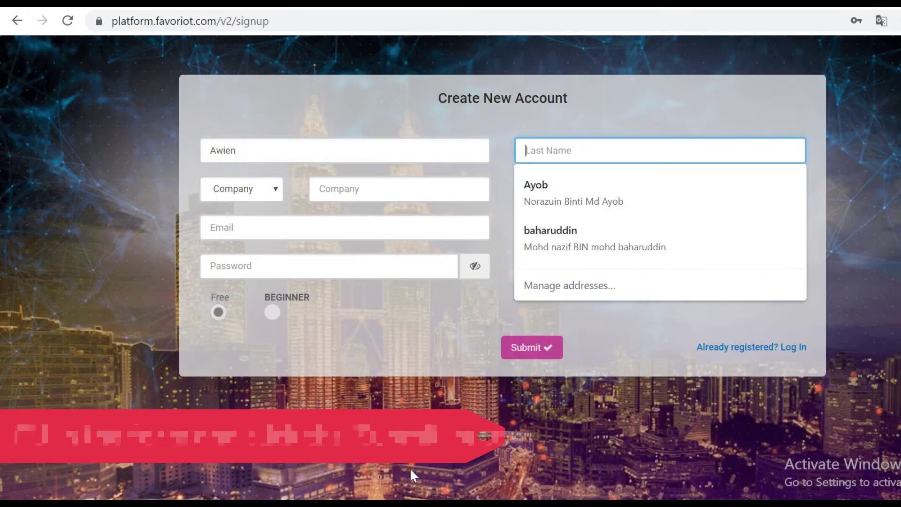
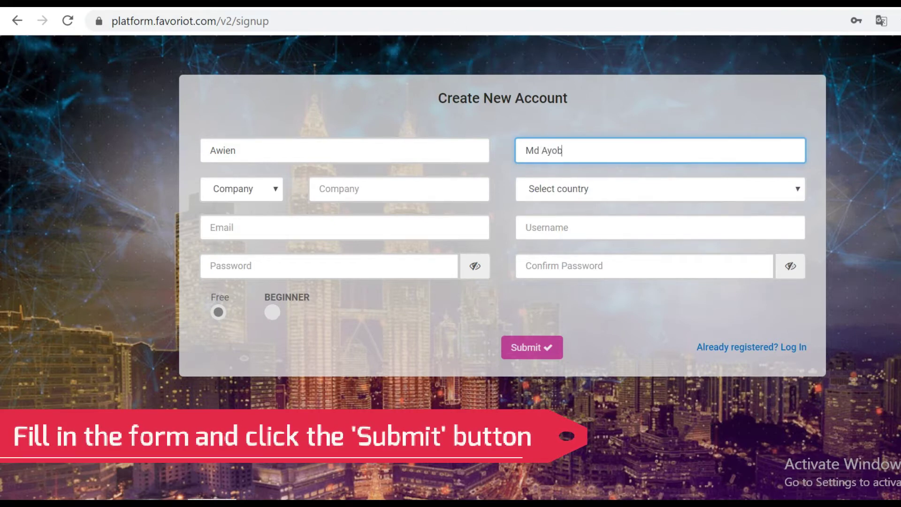
pyautogui.click(277, 189)
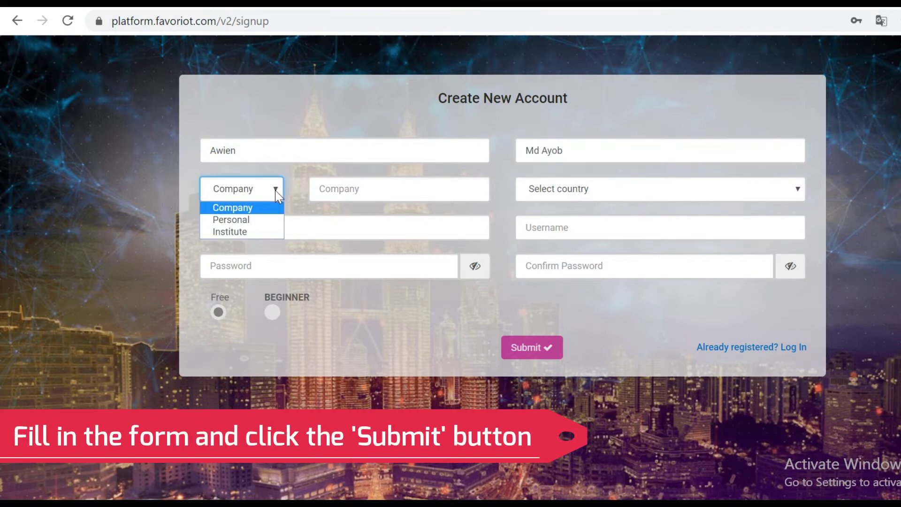
pyautogui.click(272, 220)
pyautogui.click(345, 190)
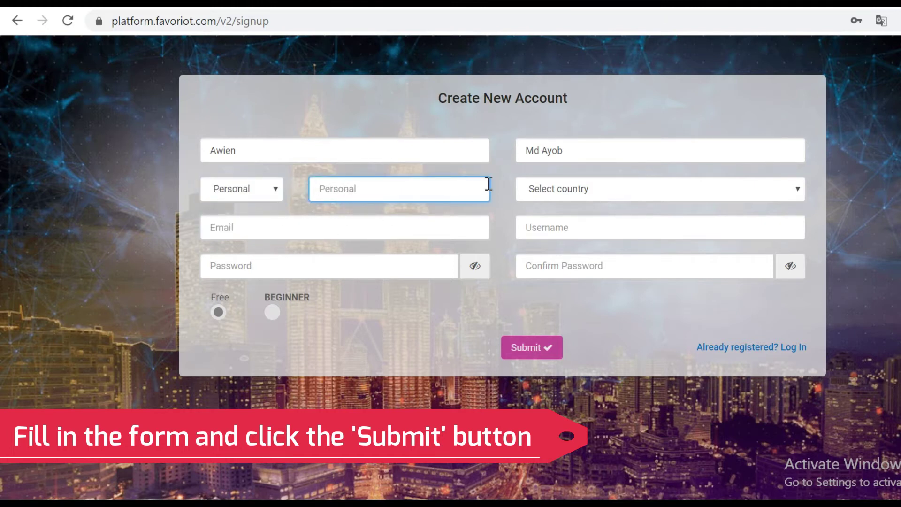
# Step: Select Malaysia as the country
pyautogui.click(558, 192)
pyautogui.press('m')
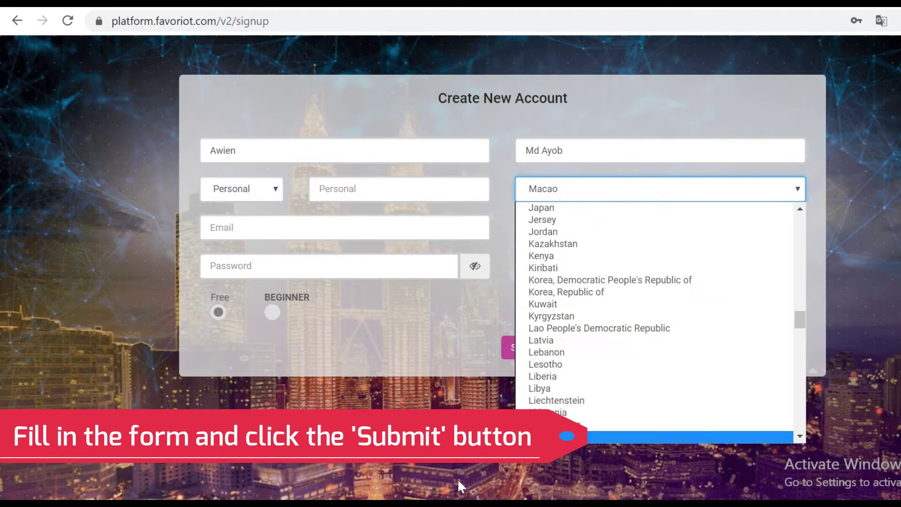
pyautogui.press('Return')
pyautogui.click(592, 191)
pyautogui.scroll(-8, 627, 371)
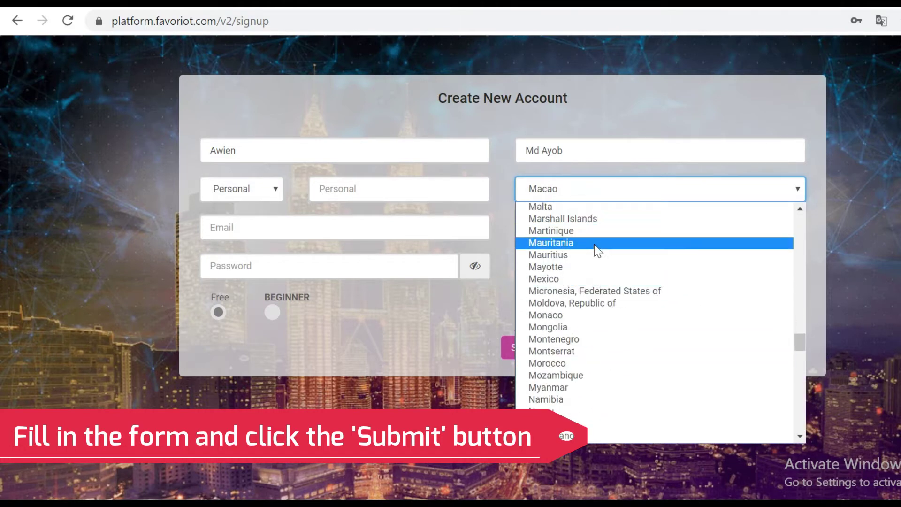
pyautogui.scroll(3, 604, 319)
pyautogui.click(604, 324)
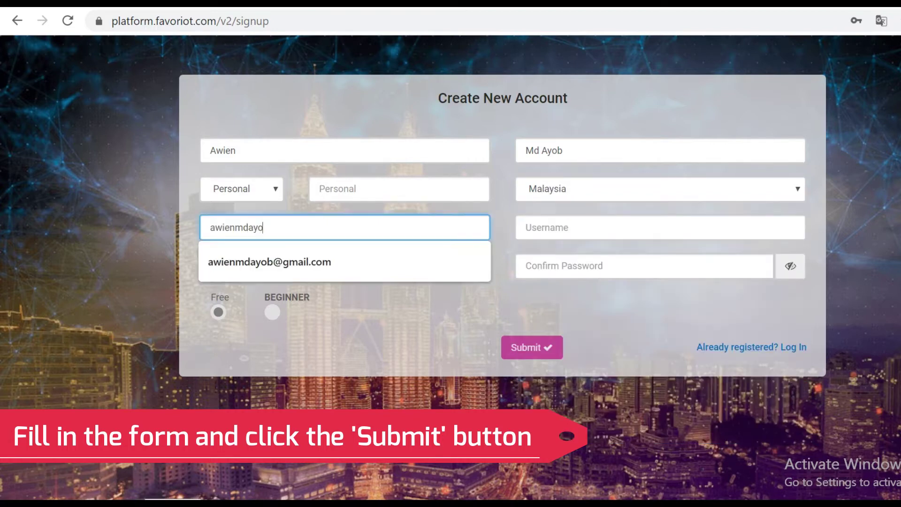
# Step: Fill in the suggested e-mail and a chosen username, then submit the registration
pyautogui.click(291, 262)
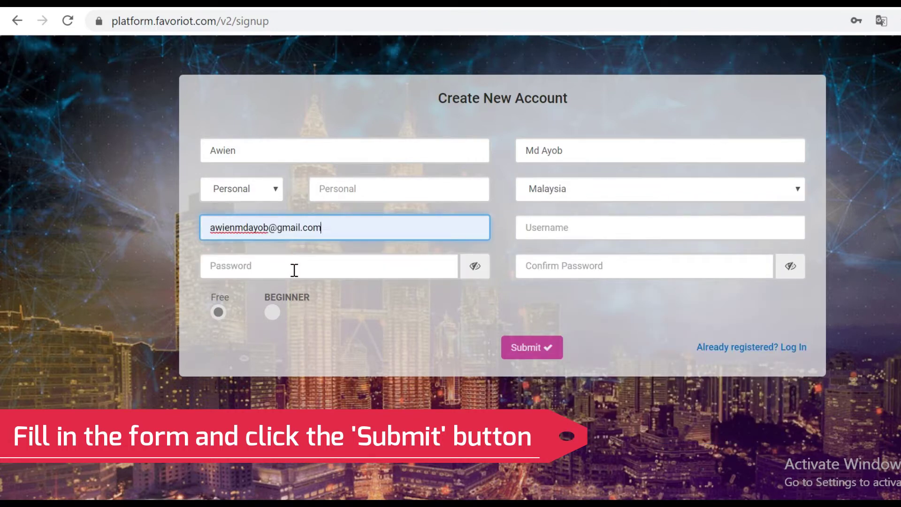
pyautogui.click(542, 229)
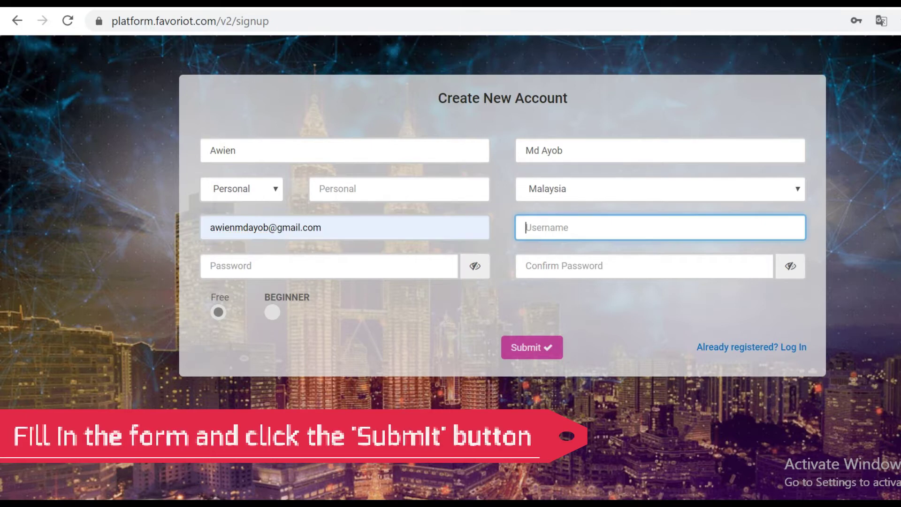
pyautogui.write('awien28')
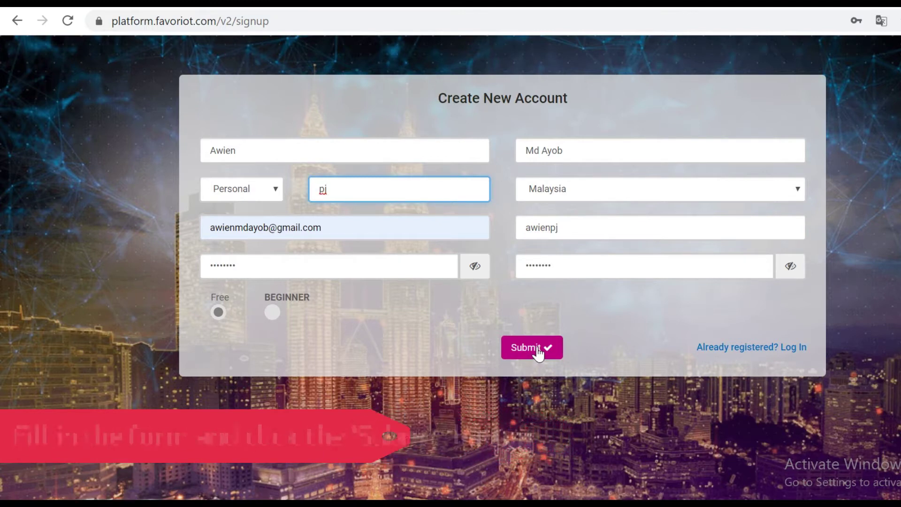
pyautogui.click(536, 347)
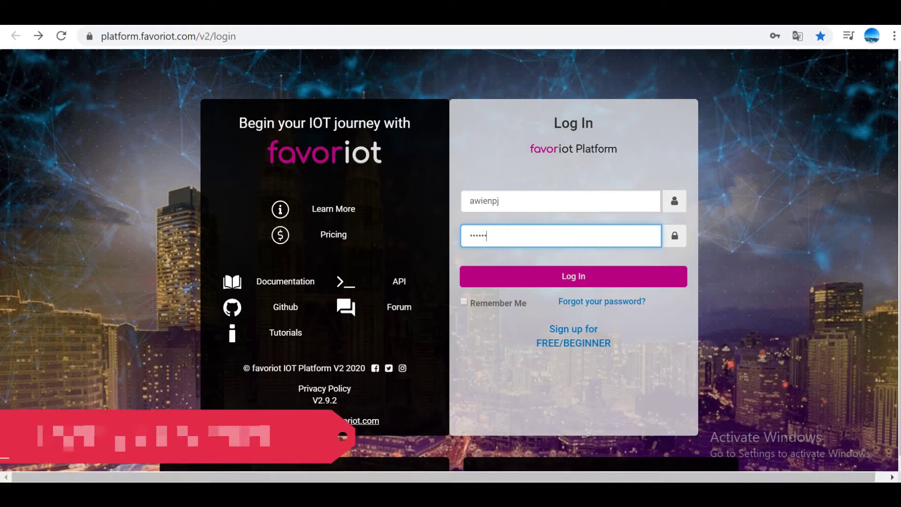
# Step: Log in with the account password and decline Chrome's offer to save it
pyautogui.write('*')
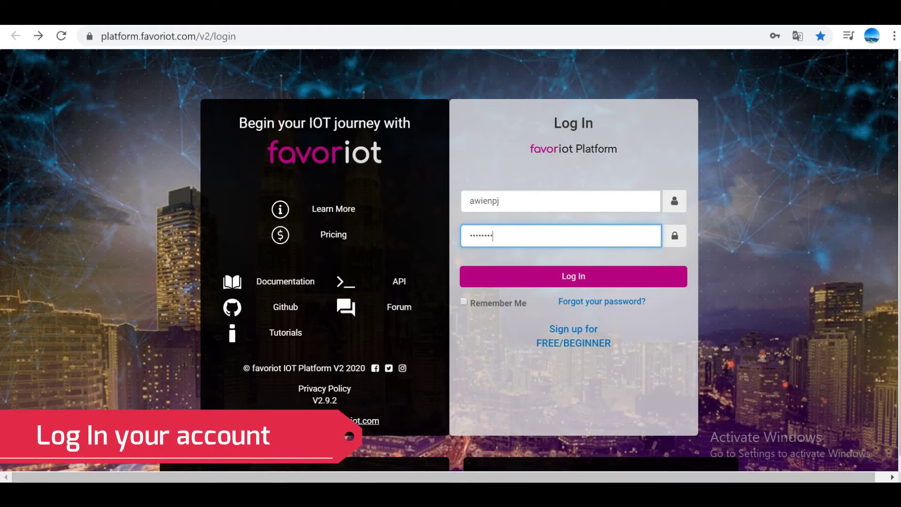
pyautogui.click(624, 286)
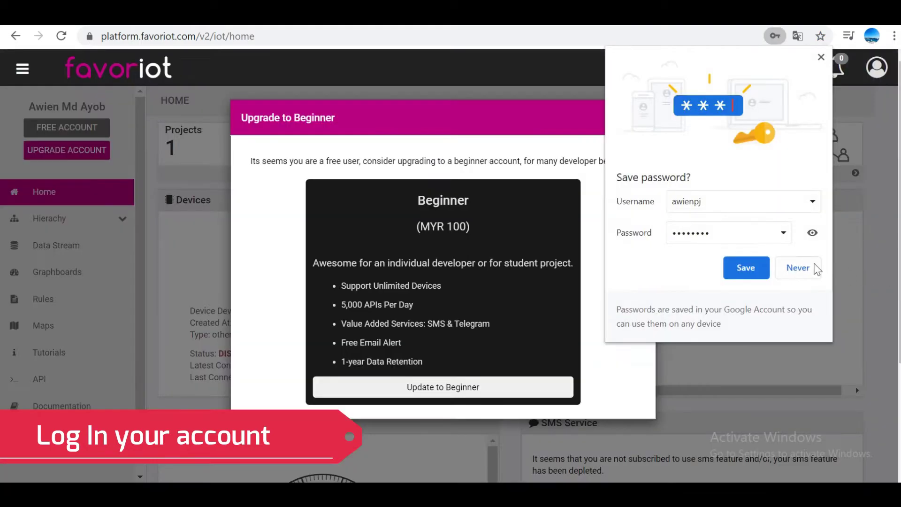
pyautogui.click(816, 268)
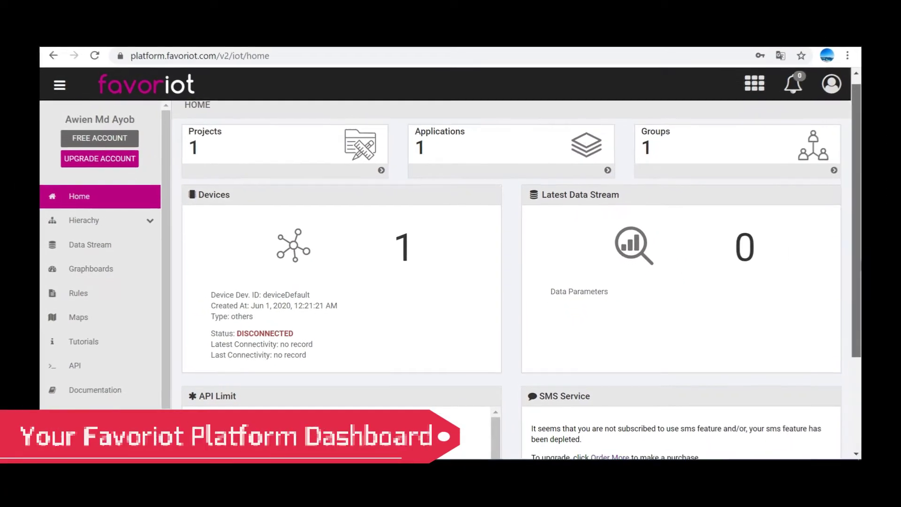
pyautogui.scroll(-1, 516, 281)
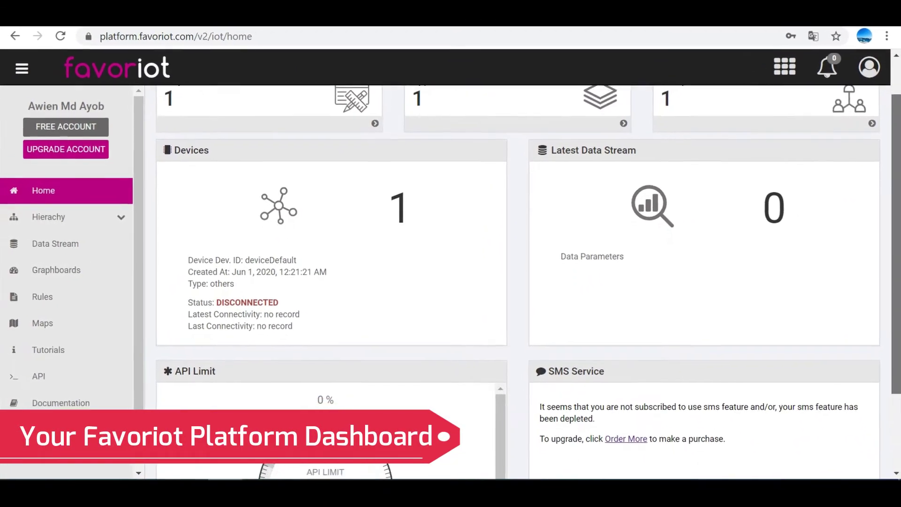
pyautogui.scroll(-1, 516, 282)
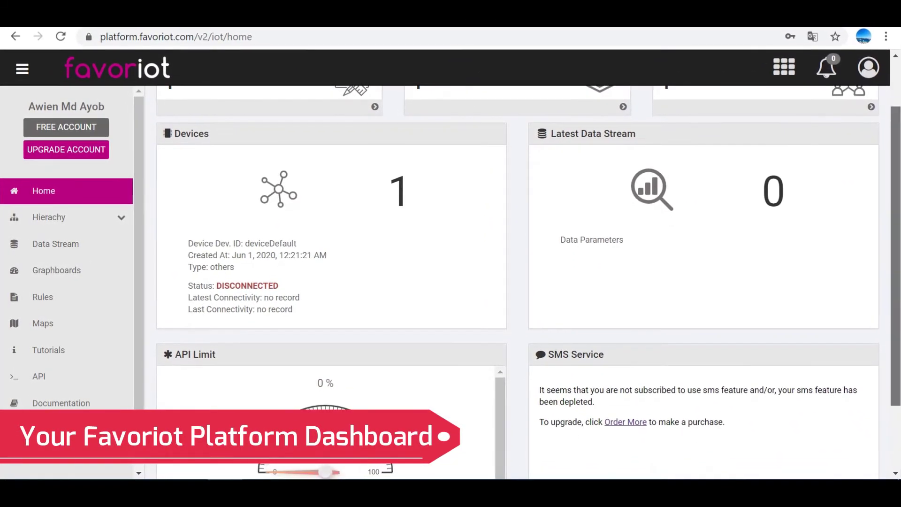
pyautogui.moveTo(899, 310); pyautogui.dragTo(899, 327)
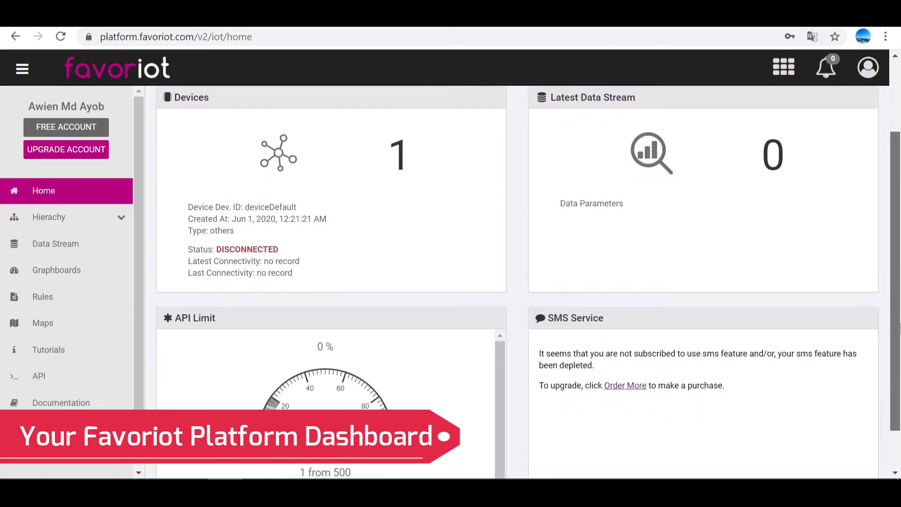
pyautogui.moveTo(899, 329); pyautogui.dragTo(899, 383)
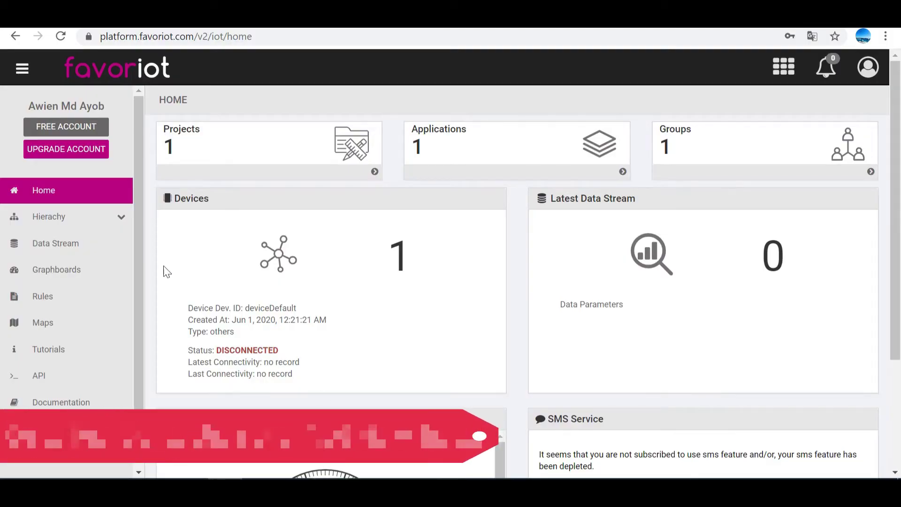
# Step: Add a hierarchy with project temp_hum, device DHT22 and a temperature-and-humidity description
pyautogui.click(121, 219)
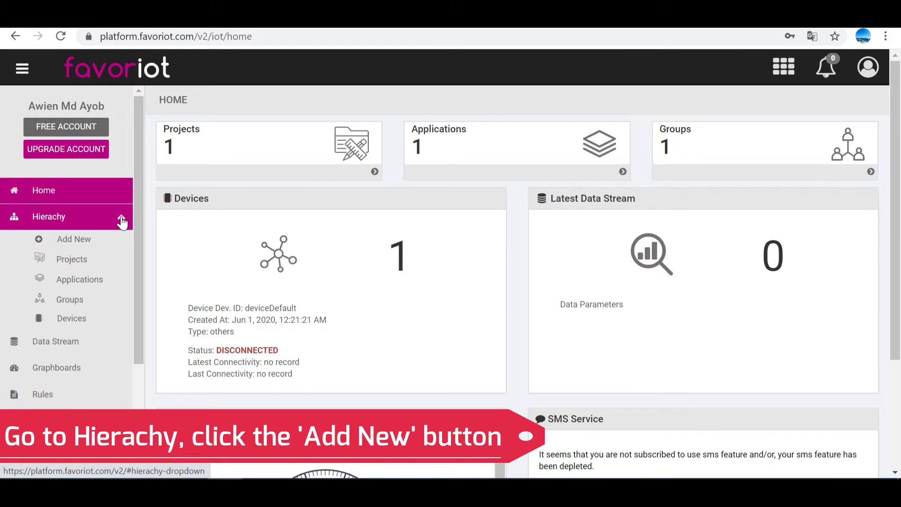
pyautogui.click(106, 244)
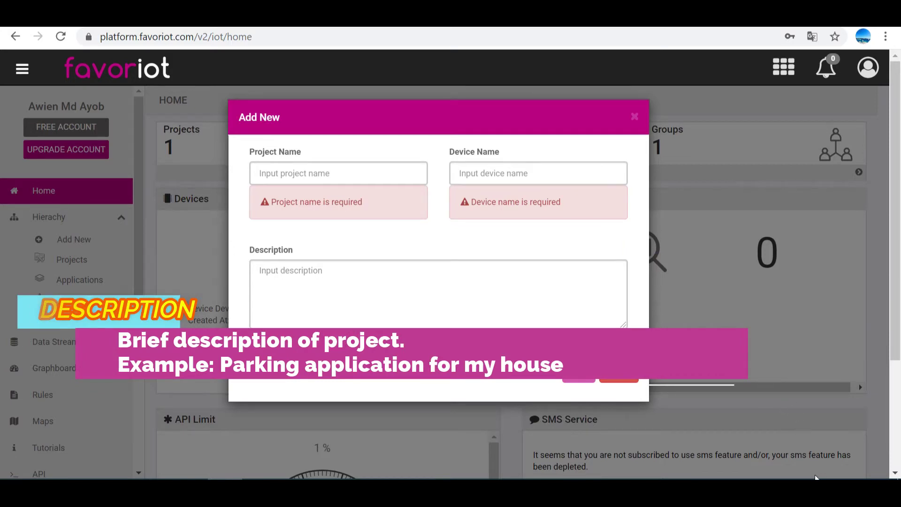
pyautogui.write('temp_hum')
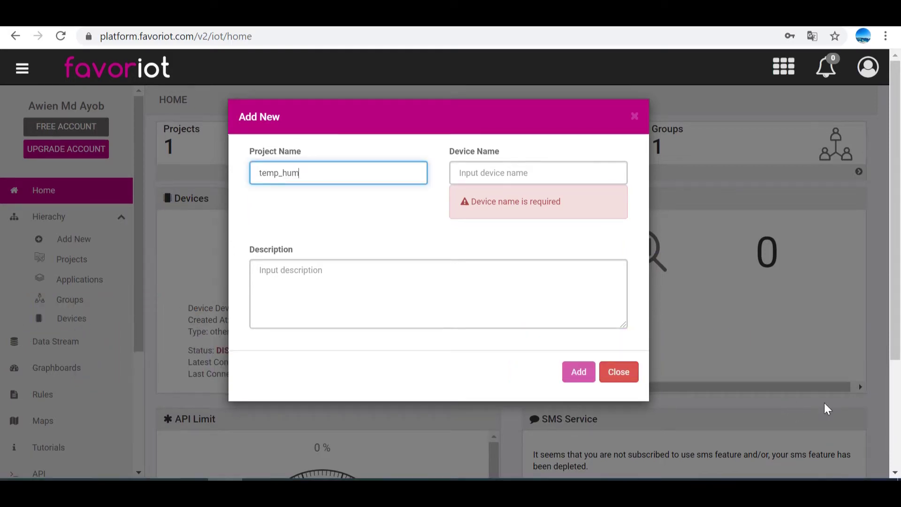
pyautogui.click(556, 177)
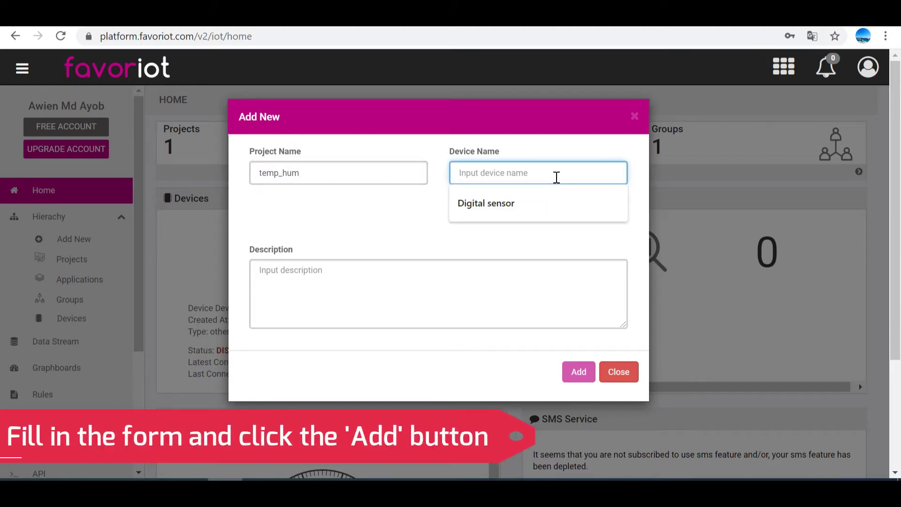
pyautogui.write('DHT22')
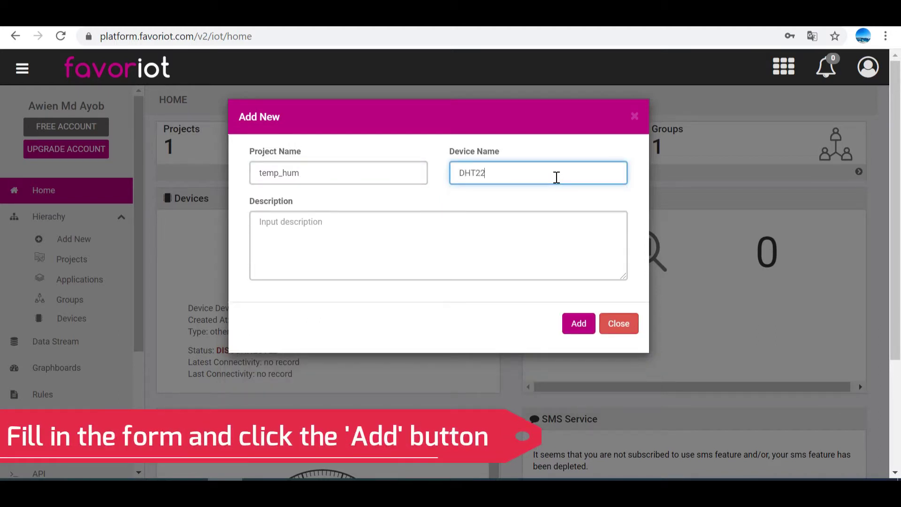
pyautogui.click(507, 247)
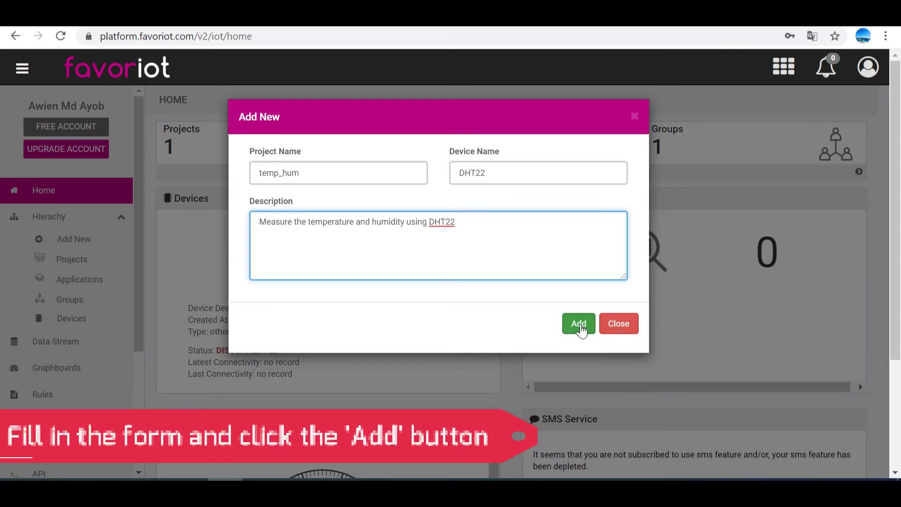
pyautogui.click(580, 326)
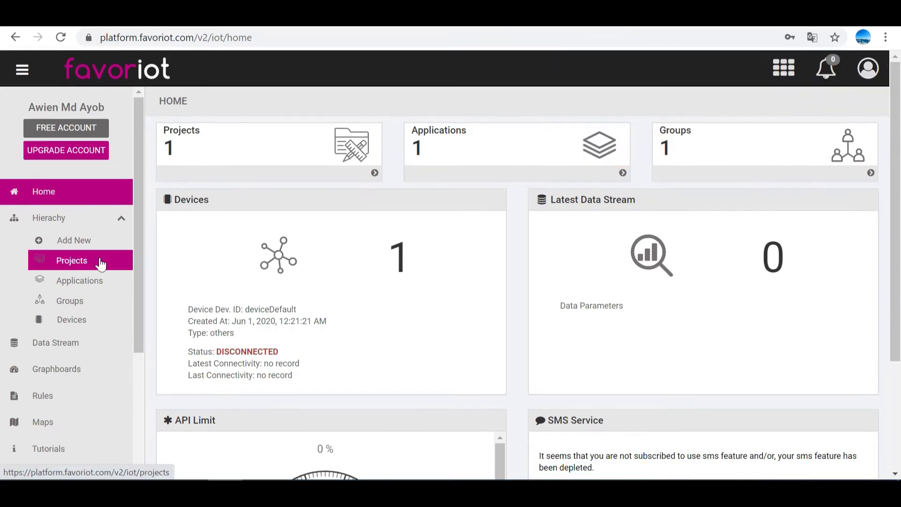
# Step: Review the temp_hum project and its linked applications, groups and devices
pyautogui.click(101, 264)
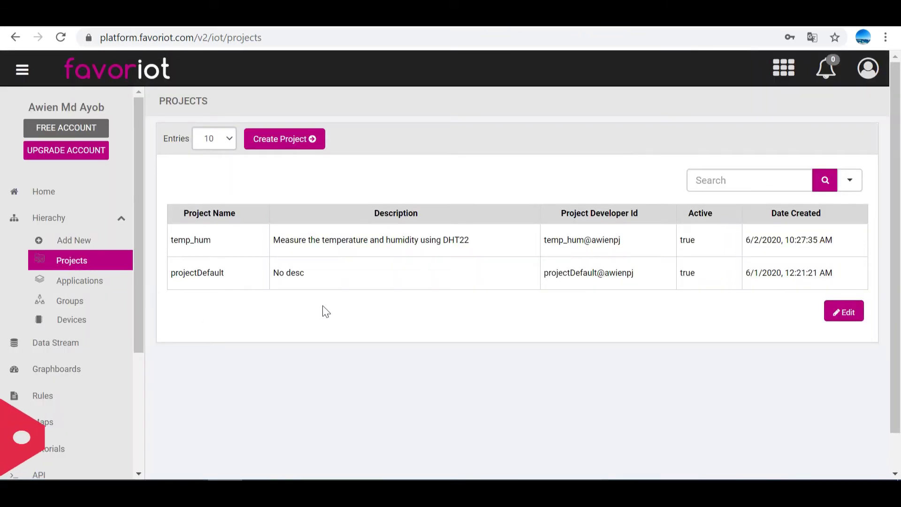
pyautogui.click(251, 255)
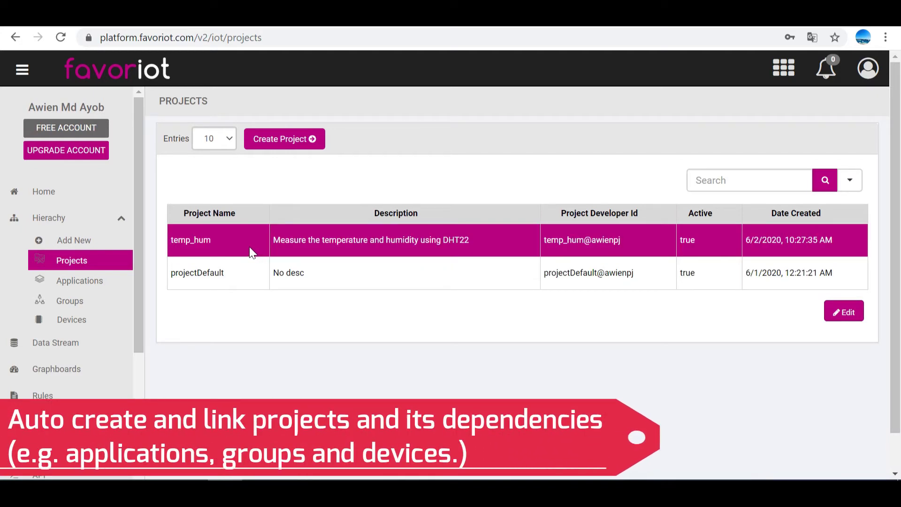
pyautogui.click(118, 290)
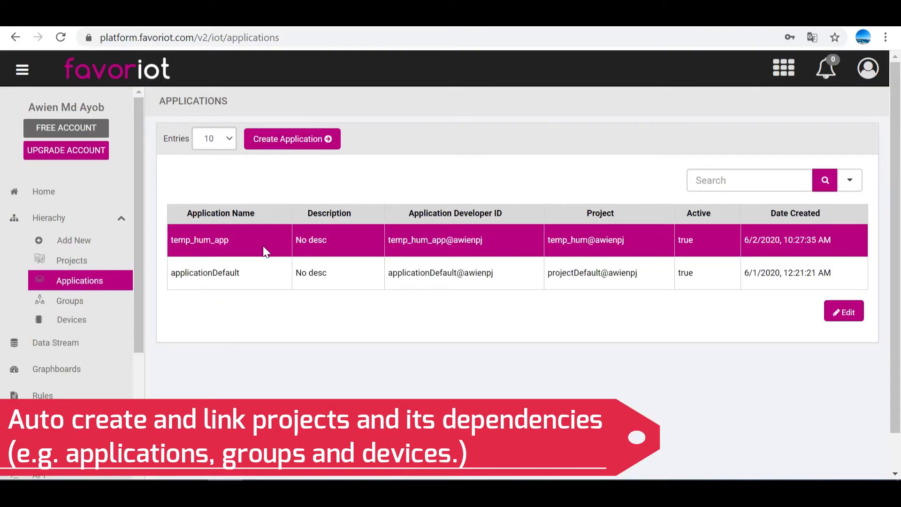
pyautogui.click(118, 309)
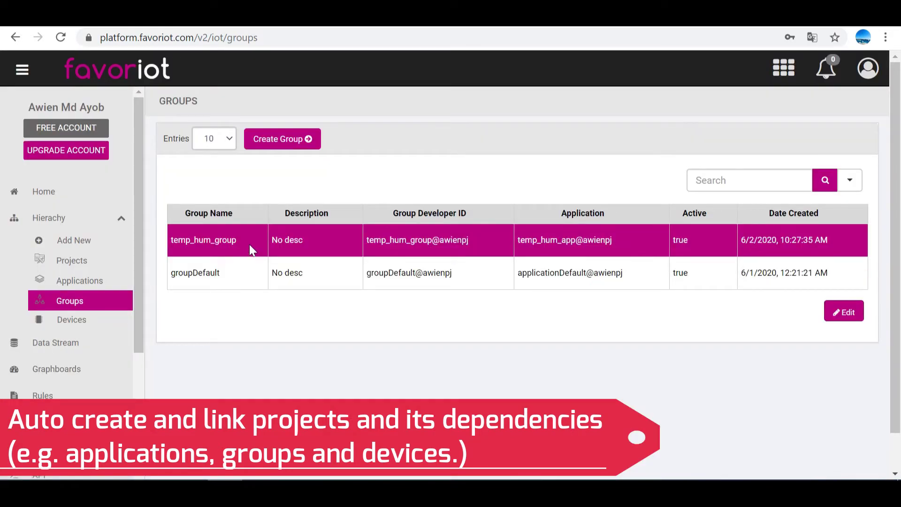
pyautogui.click(121, 322)
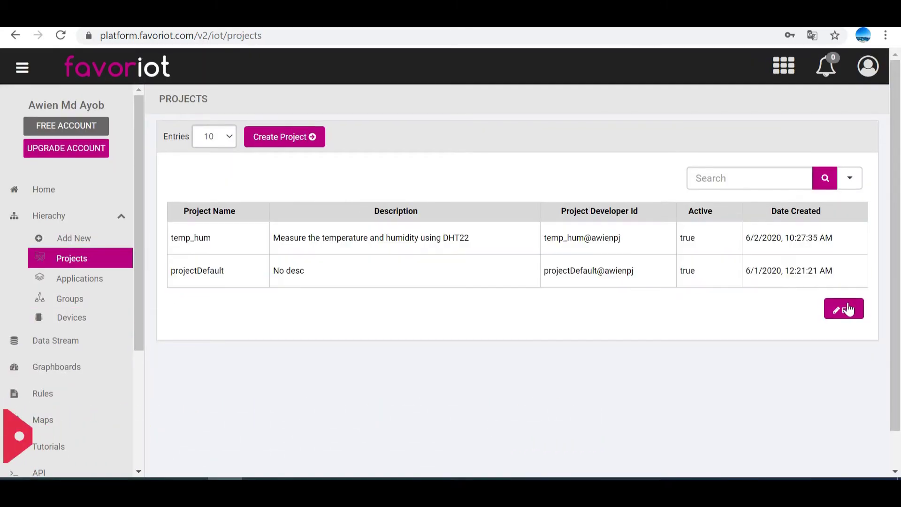
# Step: View and close the temp_hum project details, then go to the ESP32_DHT22 sketch's API key line
pyautogui.click(846, 306)
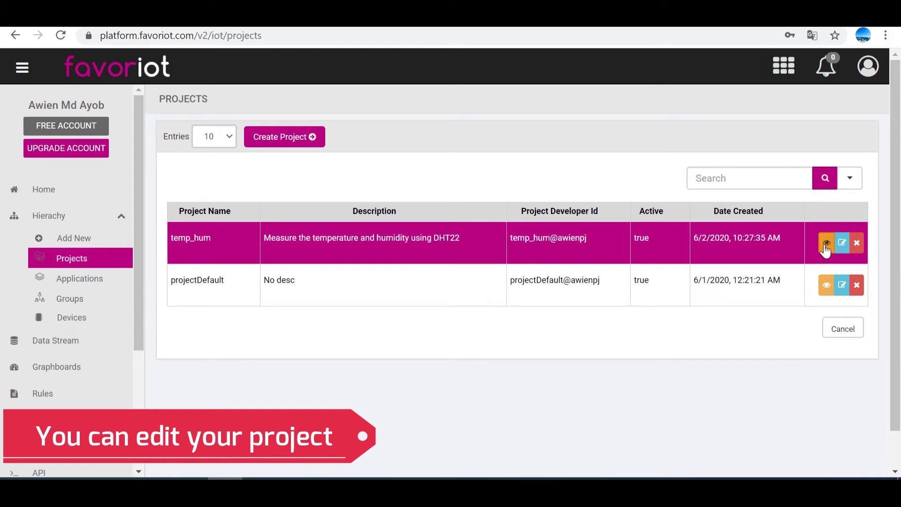
pyautogui.click(826, 243)
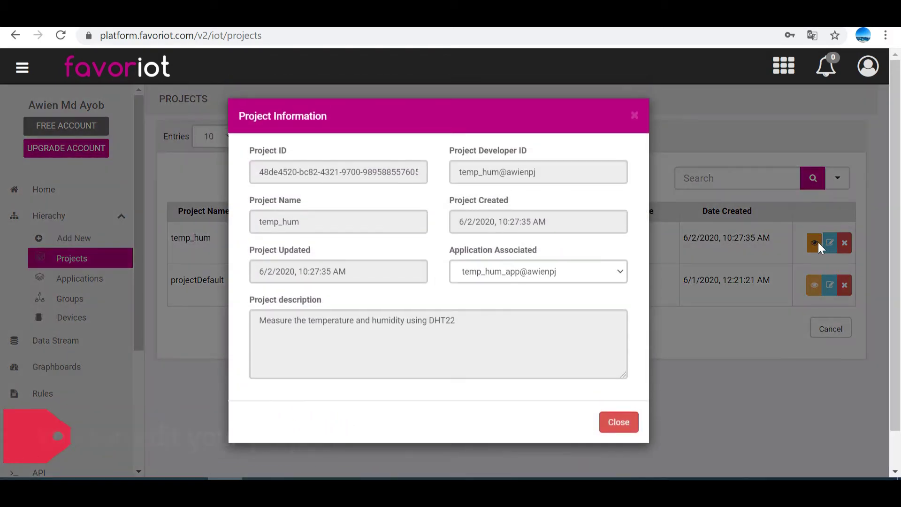
pyautogui.click(627, 423)
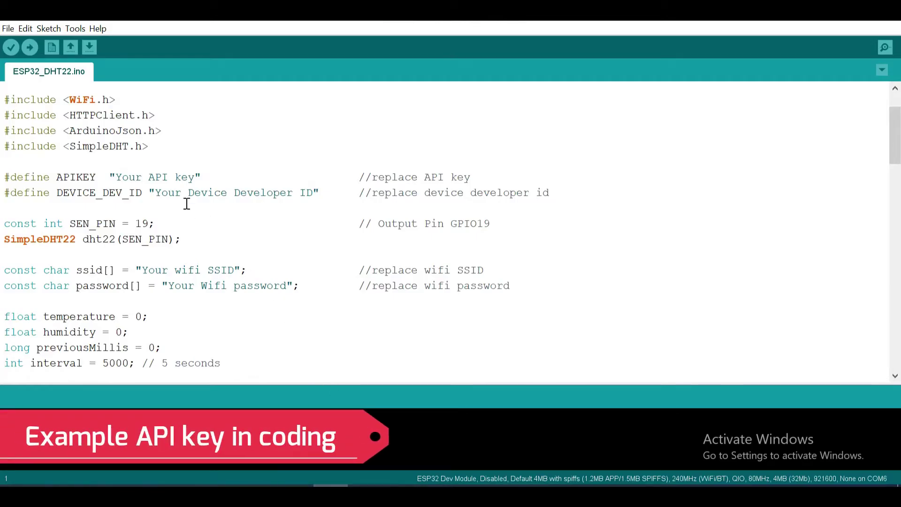
pyautogui.click(120, 178)
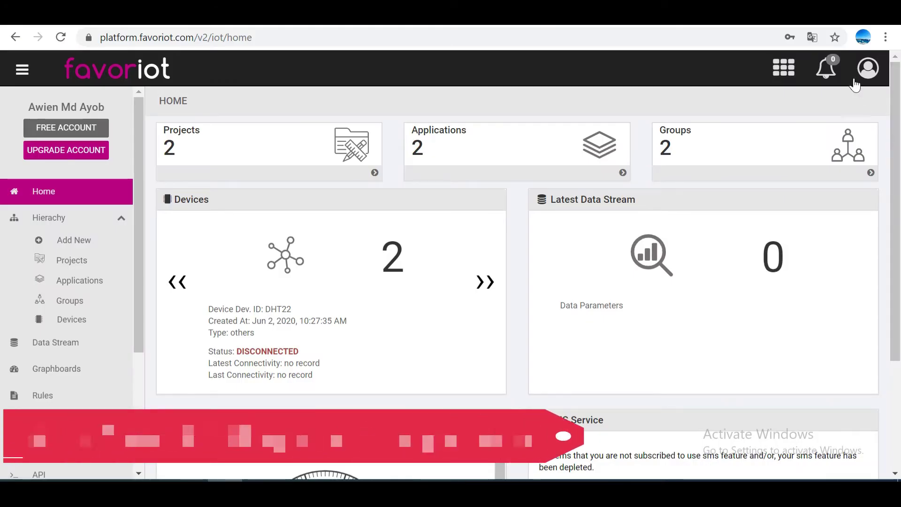
# Step: Copy the Read/Write API Key from Account Setting and paste it over the sketch's APIKEY placeholder
pyautogui.click(872, 73)
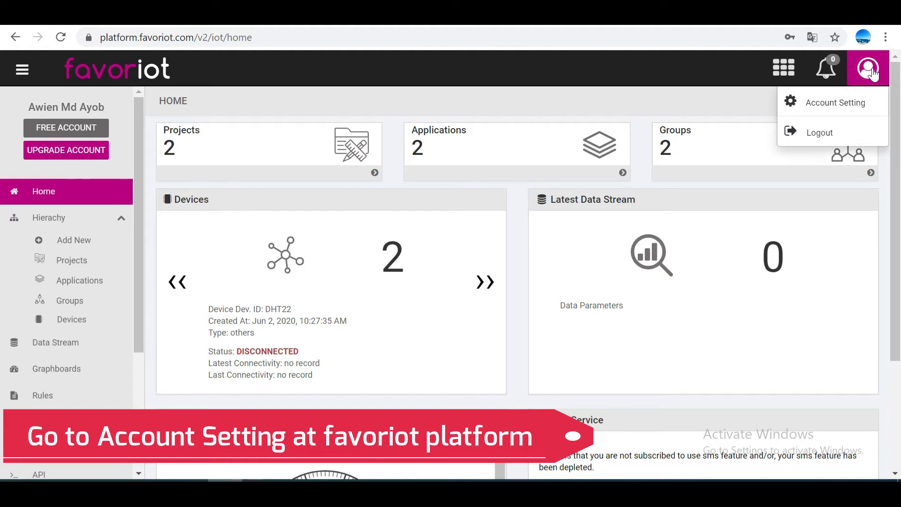
pyautogui.click(875, 106)
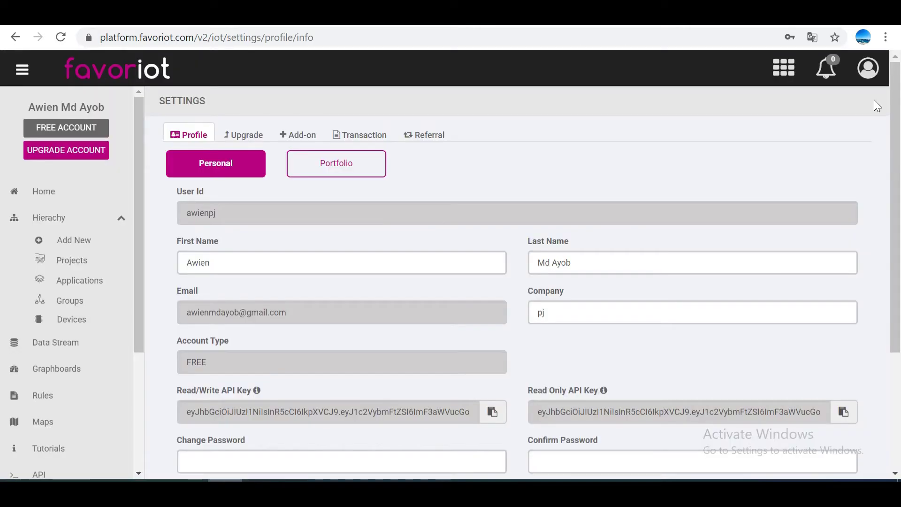
pyautogui.scroll(-3, 847, 145)
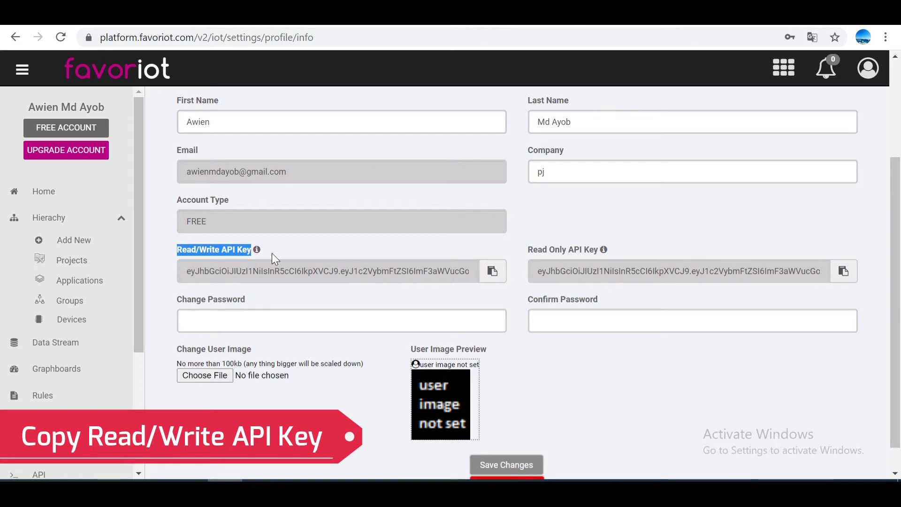
pyautogui.click(385, 253)
pyautogui.moveTo(192, 266); pyautogui.dragTo(438, 272)
pyautogui.click(493, 275)
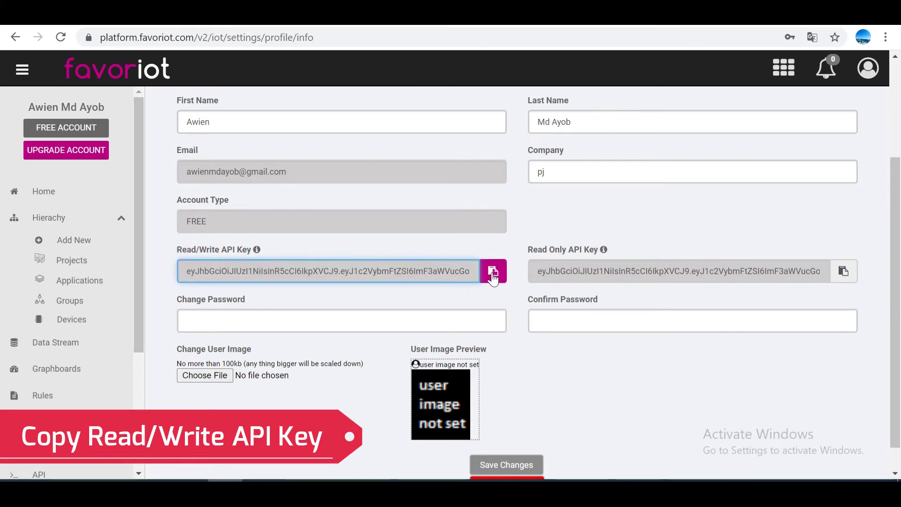
pyautogui.click(492, 275)
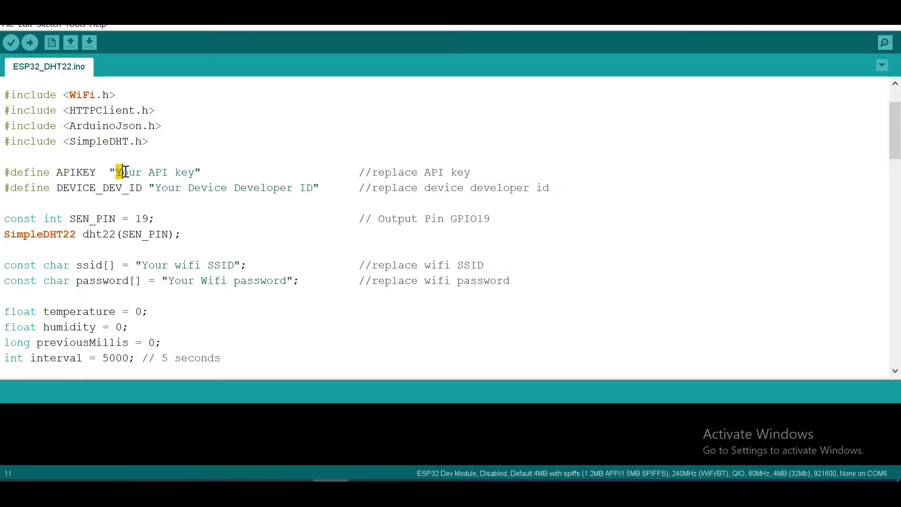
pyautogui.moveTo(125, 172); pyautogui.dragTo(195, 172)
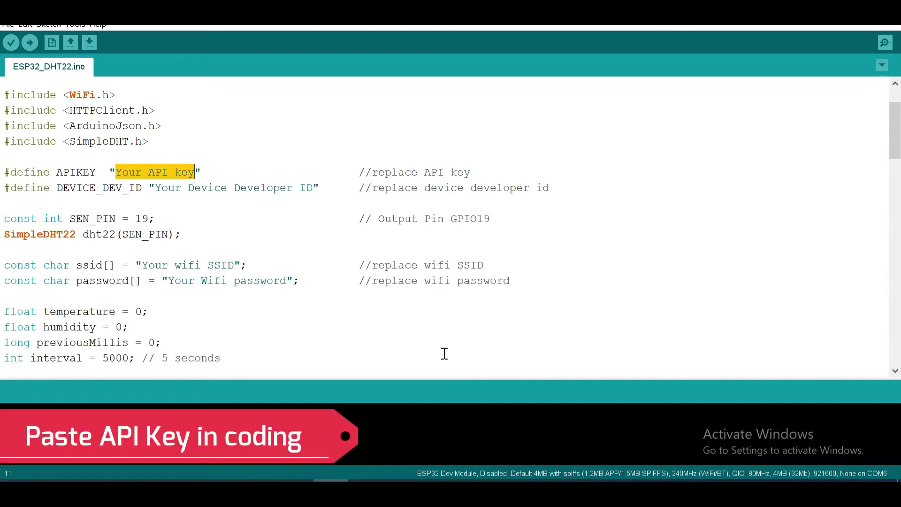
pyautogui.hotkey('ctrl', 'v')
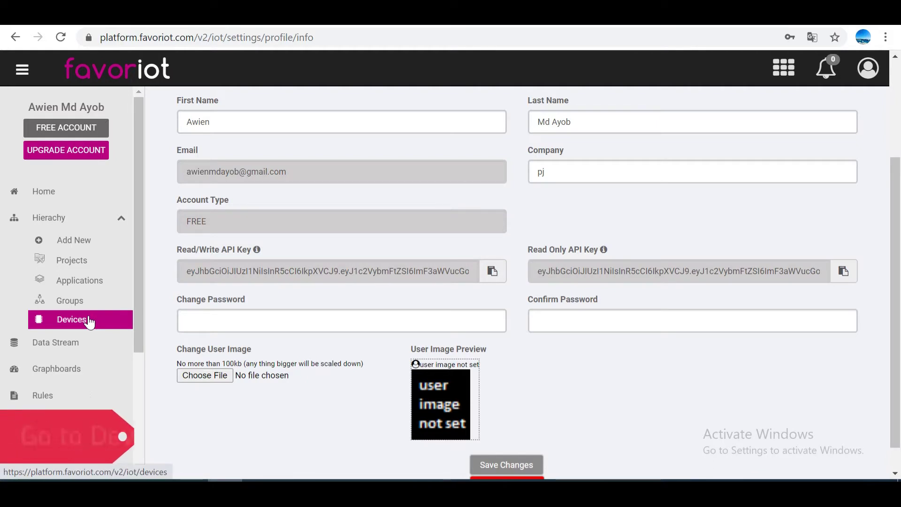
# Step: Open the DHT22 device's details from Devices and select its Device Developer ID value
pyautogui.click(91, 322)
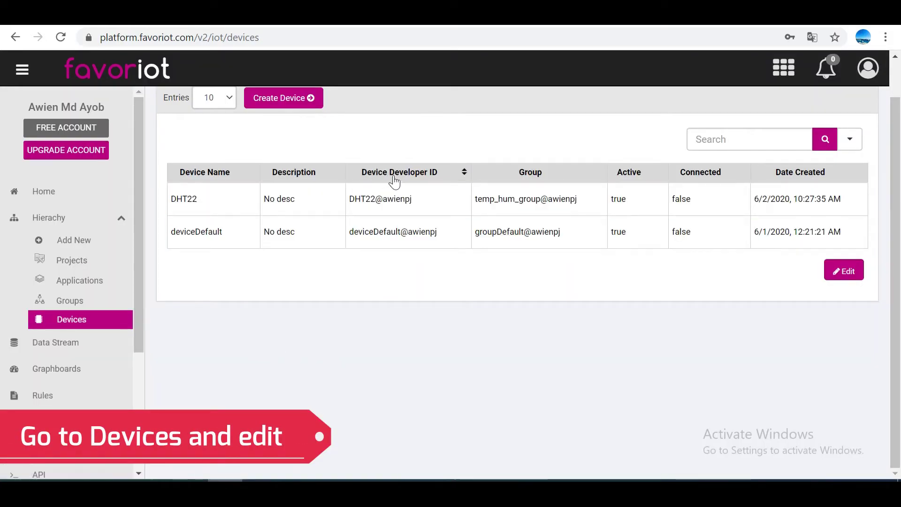
pyautogui.moveTo(349, 199); pyautogui.dragTo(419, 199)
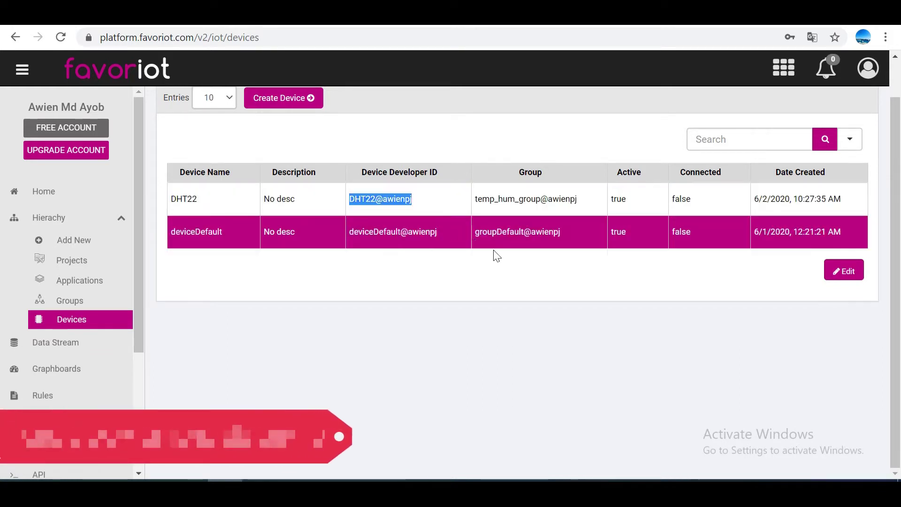
pyautogui.click(663, 353)
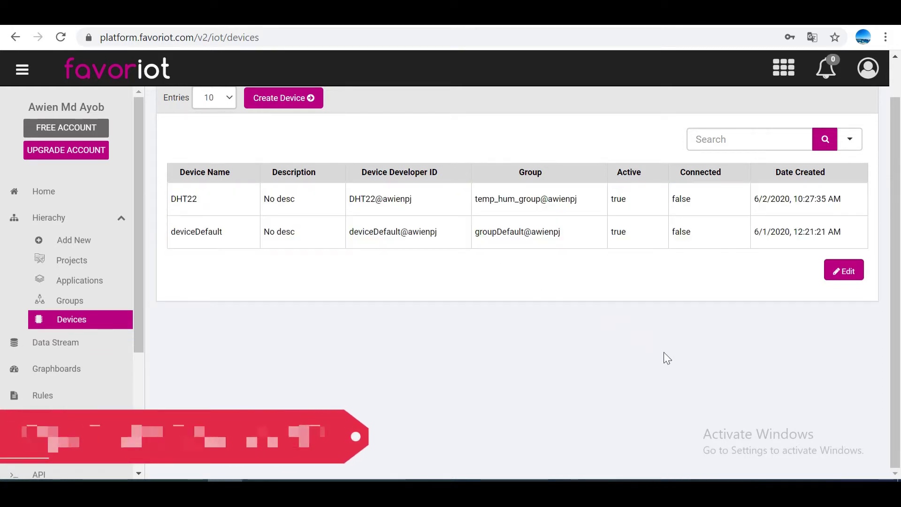
pyautogui.click(843, 272)
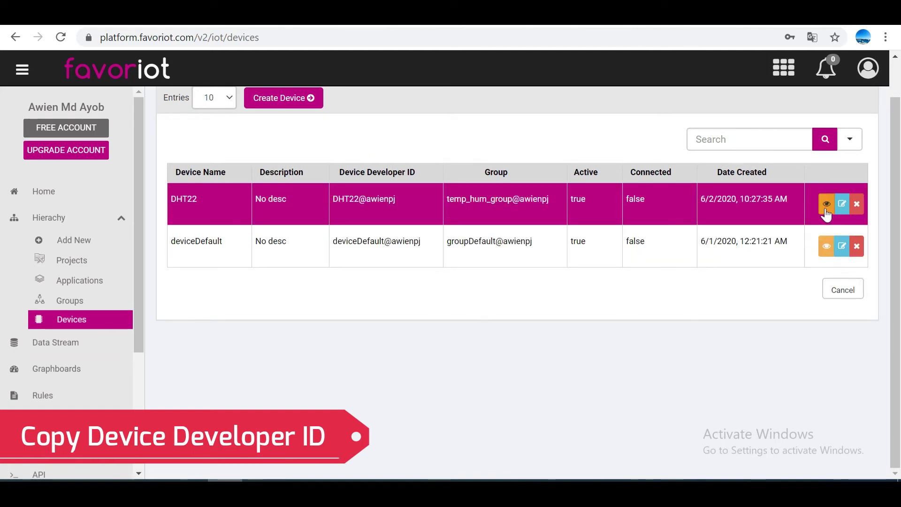
pyautogui.click(825, 205)
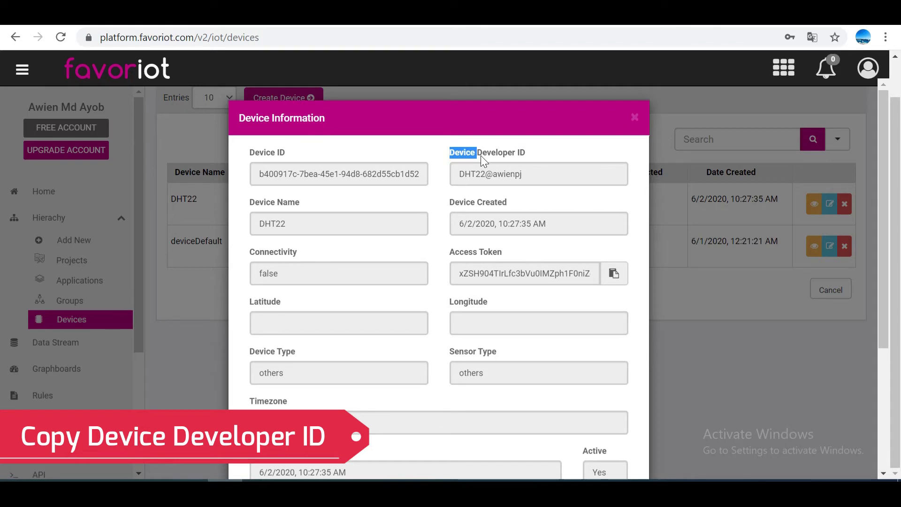
pyautogui.moveTo(462, 174); pyautogui.dragTo(530, 176)
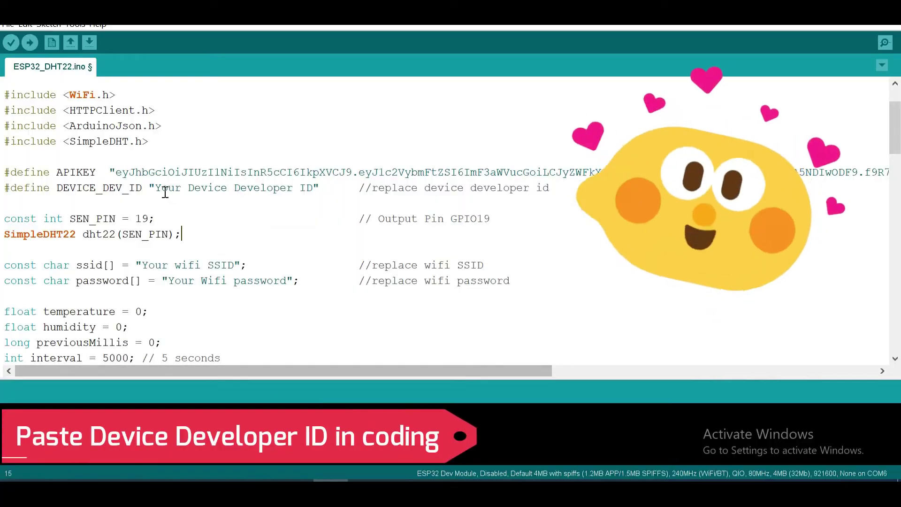
# Step: Paste the DHT22 developer ID over the 'Your Device Developer ID' placeholder in DEVICE_DEV_ID
pyautogui.moveTo(156, 187); pyautogui.dragTo(313, 188)
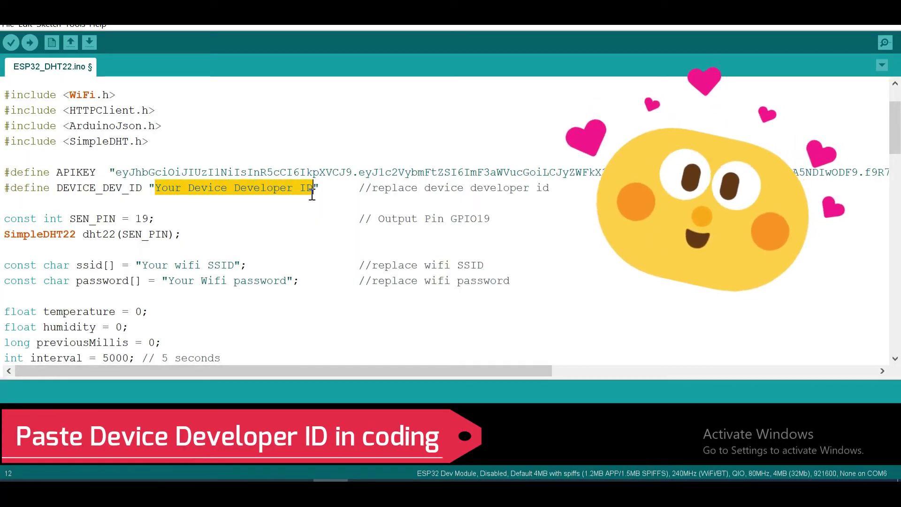
pyautogui.hotkey('ctrl', 'v')
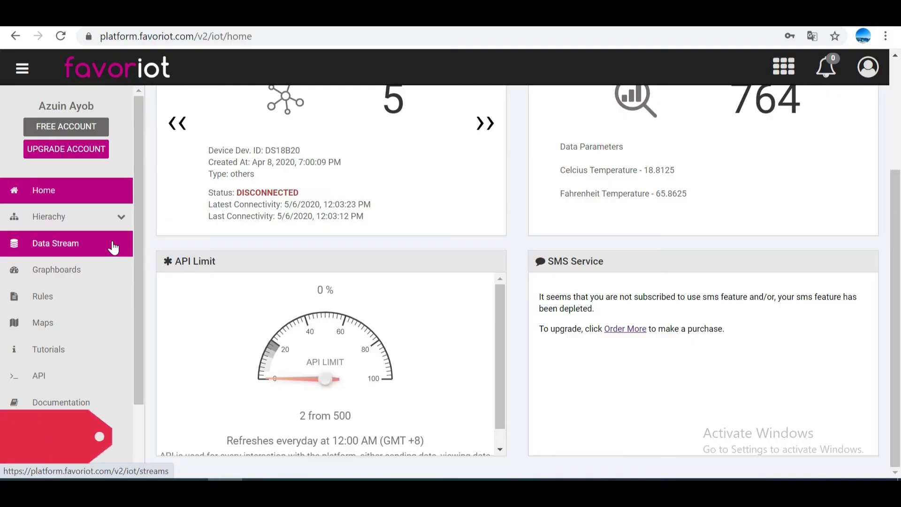
# Step: Open Data Stream and filter the records to the DS18B20 device
pyautogui.click(112, 242)
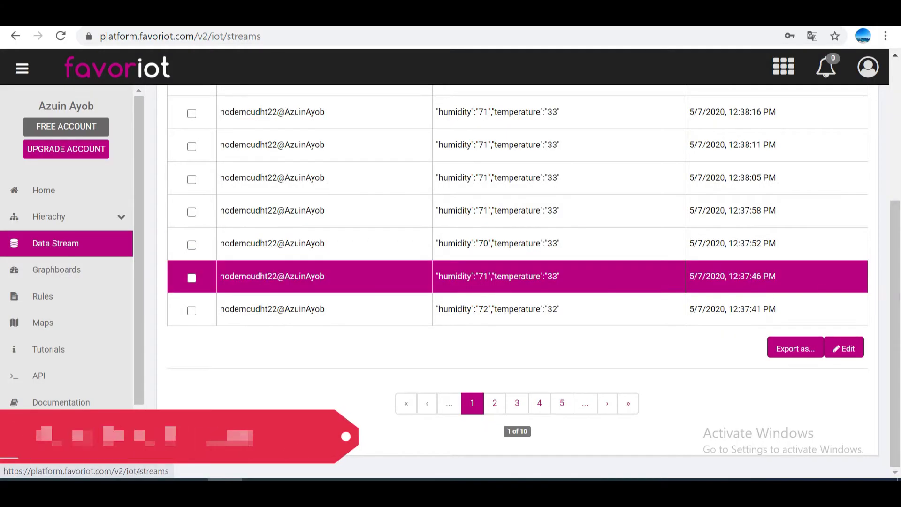
pyautogui.scroll(5, 896, 188)
pyautogui.scroll(1, 899, 155)
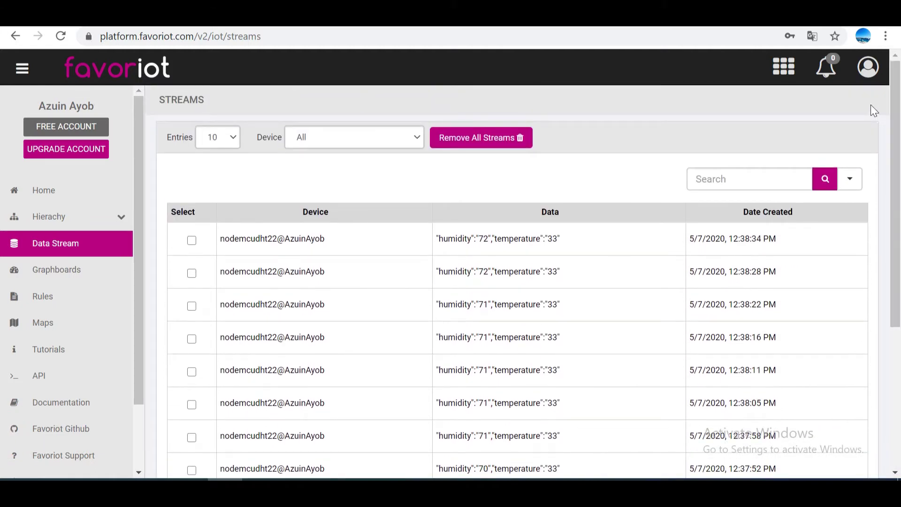
pyautogui.click(417, 137)
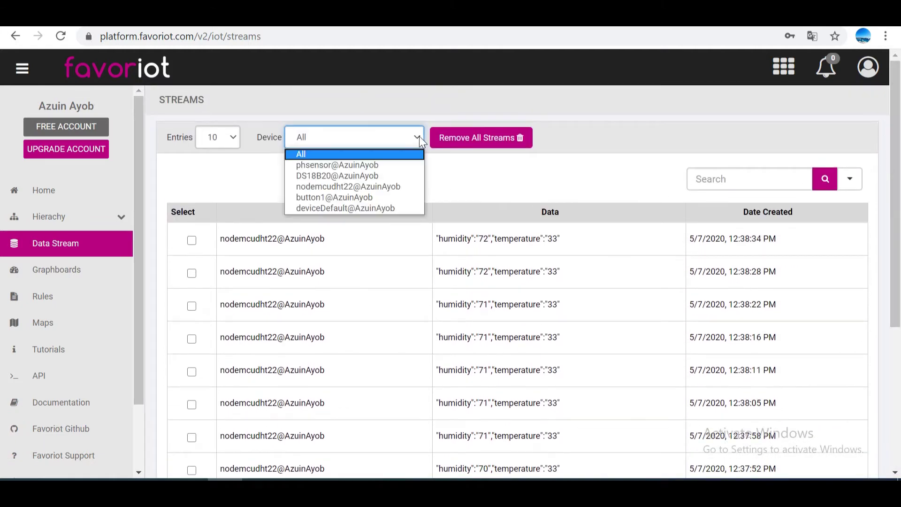
pyautogui.click(414, 176)
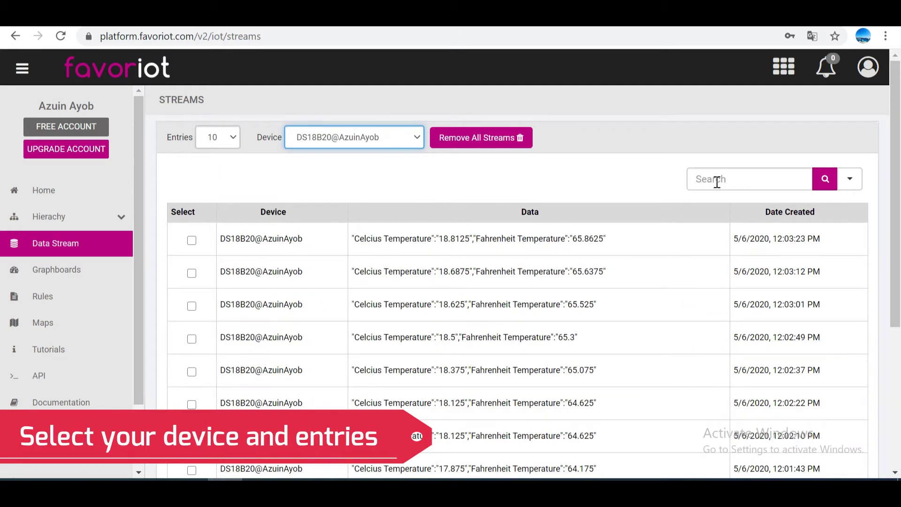
pyautogui.scroll(-2, 898, 186)
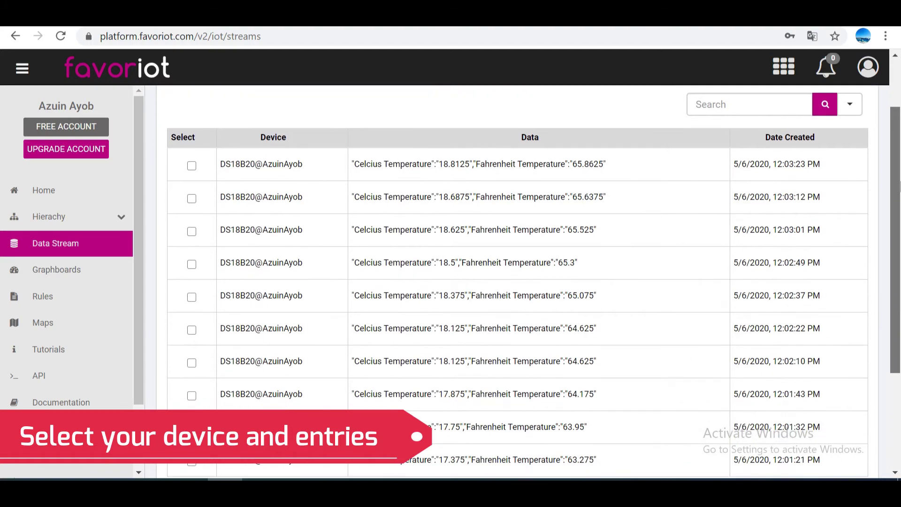
pyautogui.moveTo(899, 187); pyautogui.dragTo(892, 270)
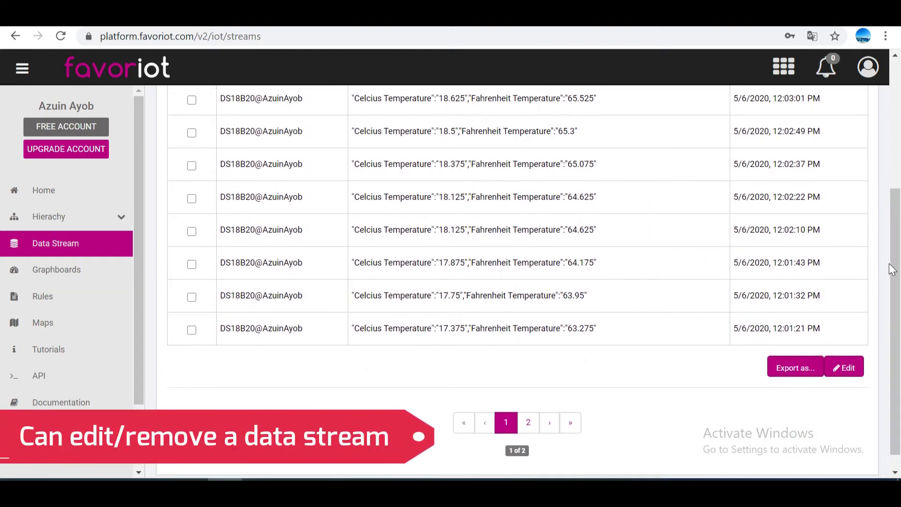
# Step: Start deleting a DS18B20 stream record, then cancel on the Attention dialog
pyautogui.click(841, 367)
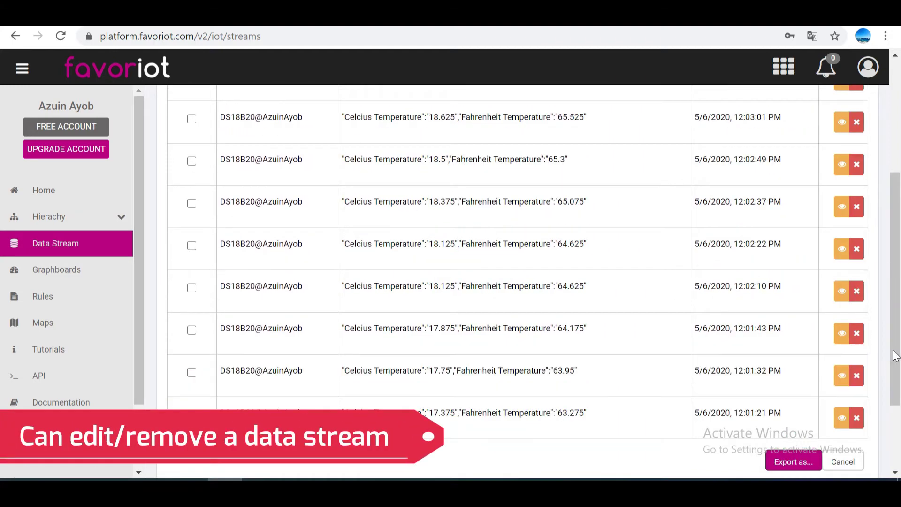
pyautogui.moveTo(891, 357); pyautogui.dragTo(897, 329)
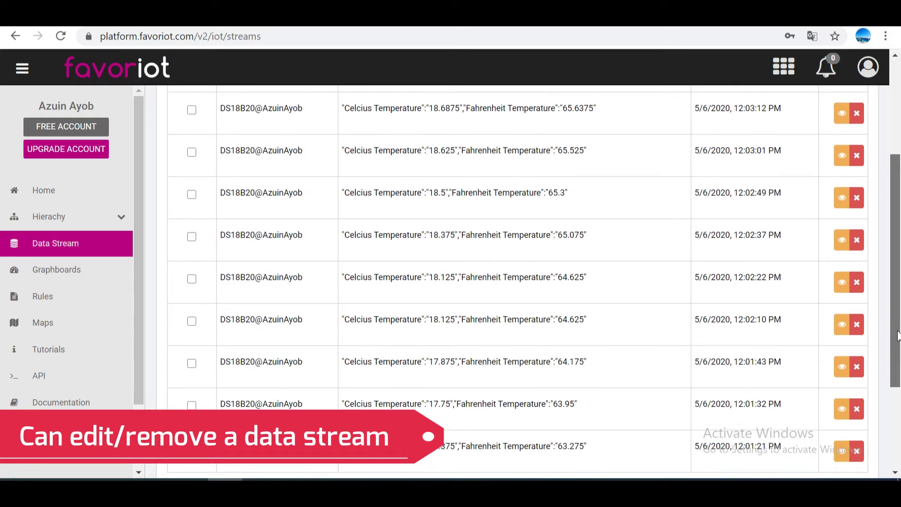
pyautogui.click(856, 241)
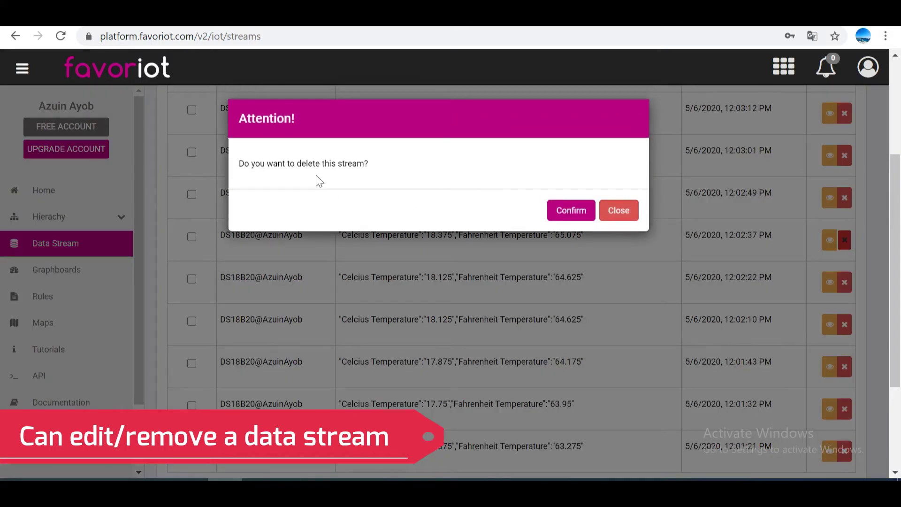
pyautogui.click(616, 212)
pyautogui.scroll(-2, 899, 267)
pyautogui.scroll(-1, 899, 266)
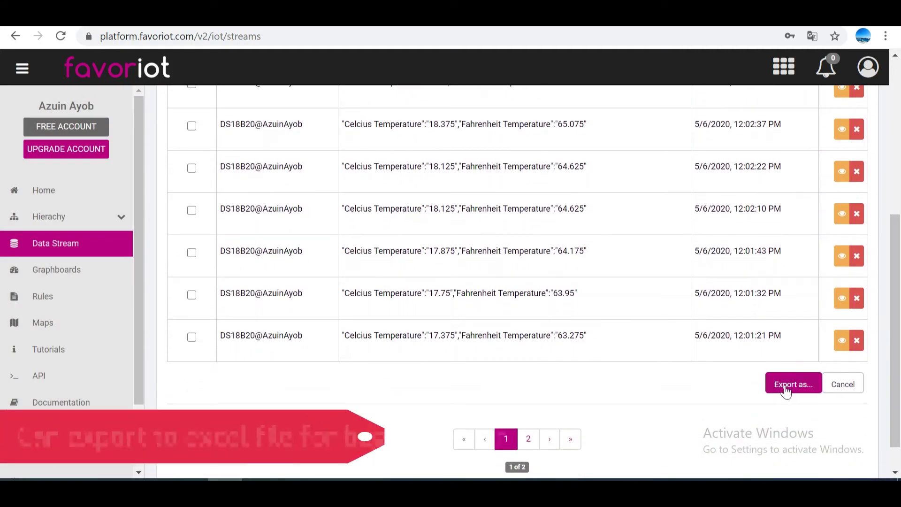
# Step: Try Export as... on the data streams and close the upgrade-required notice
pyautogui.click(785, 384)
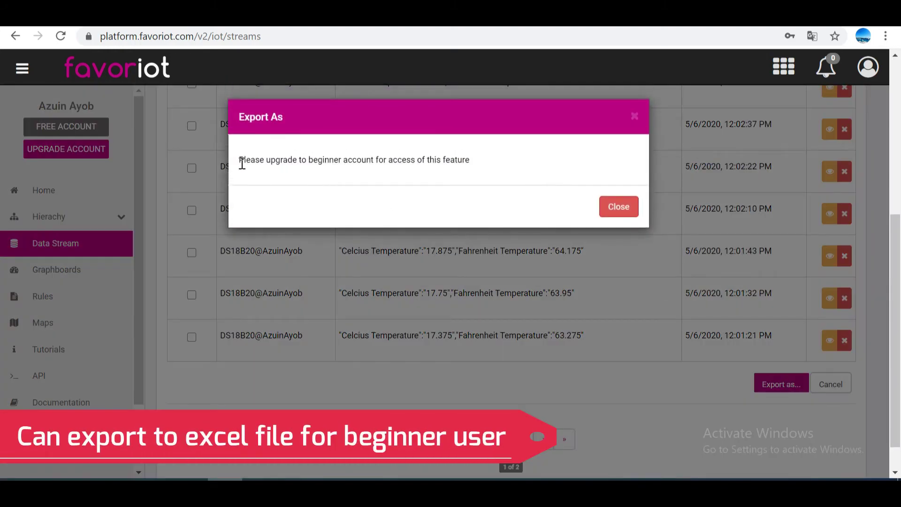
pyautogui.click(620, 207)
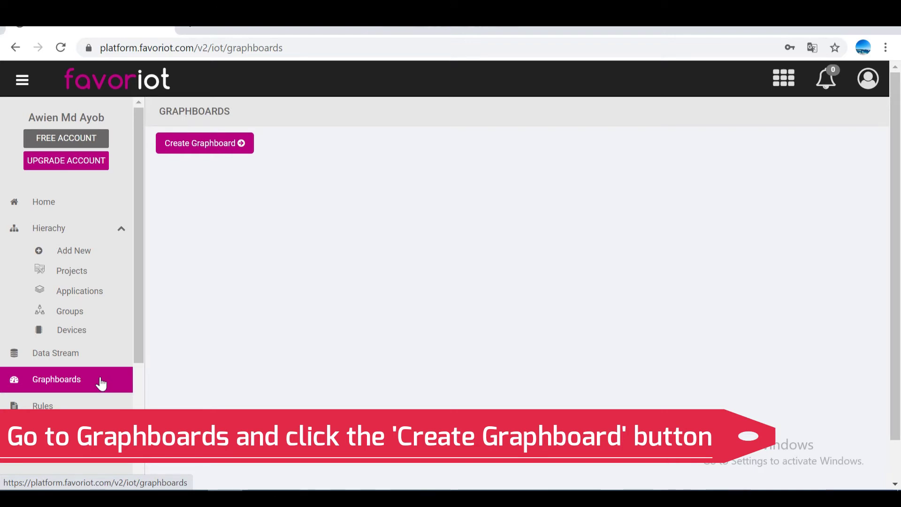
# Step: Start a new graphboard and name it phdata
pyautogui.click(246, 147)
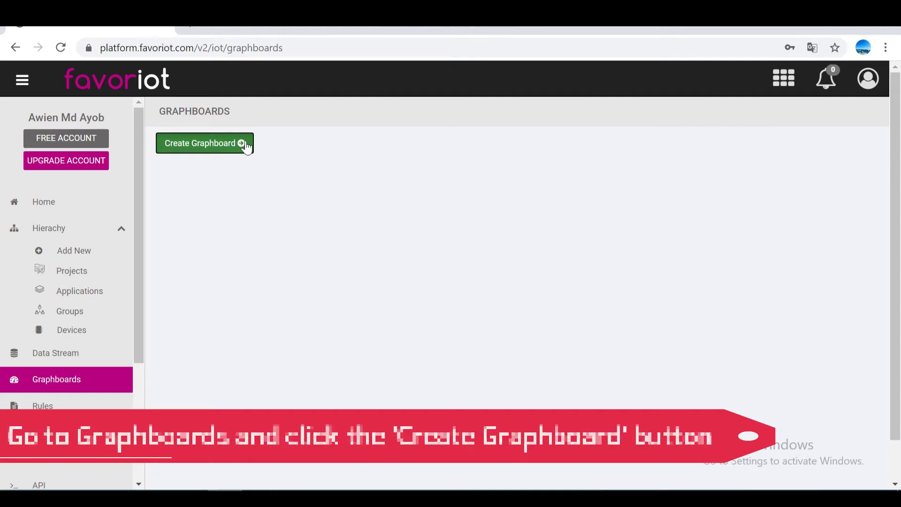
pyautogui.click(270, 193)
pyautogui.write('ph')
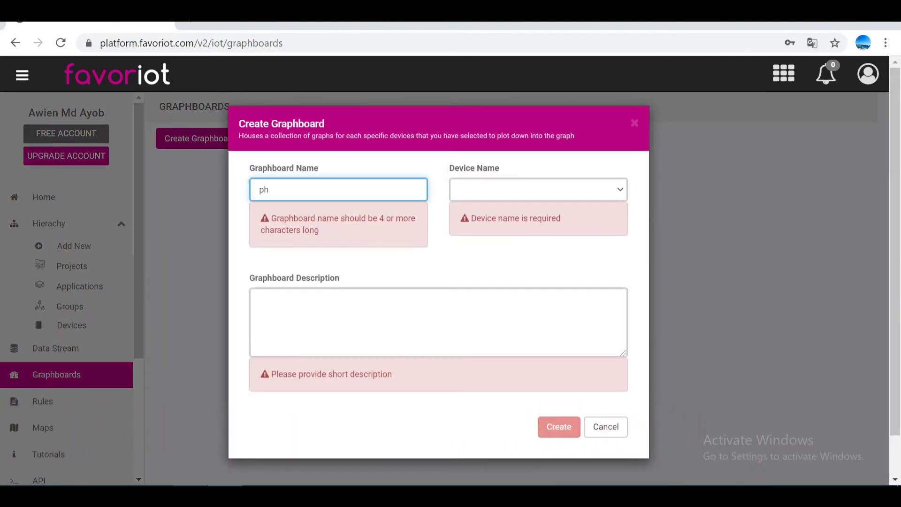
pyautogui.write('da')
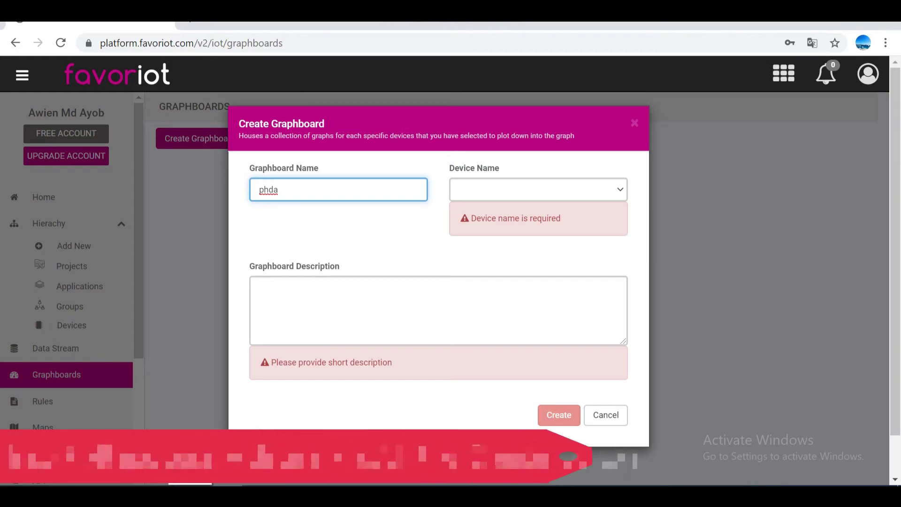
pyautogui.press('BackSpace')
pyautogui.press('BackSpace')
pyautogui.write('mo')
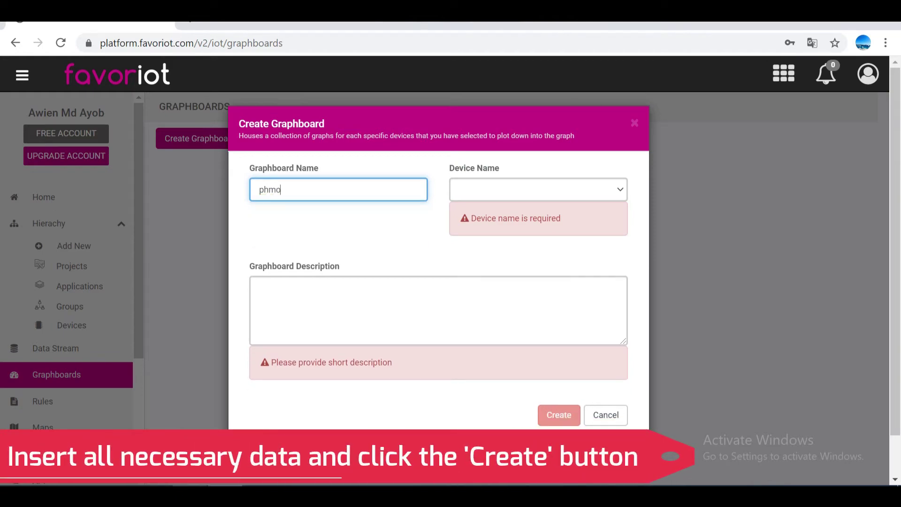
pyautogui.press('BackSpace')
pyautogui.press('BackSpace')
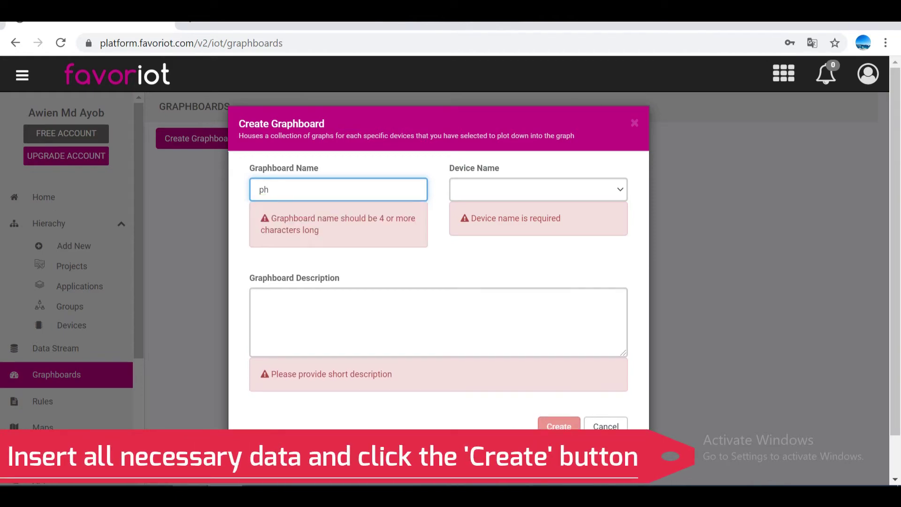
pyautogui.write('data')
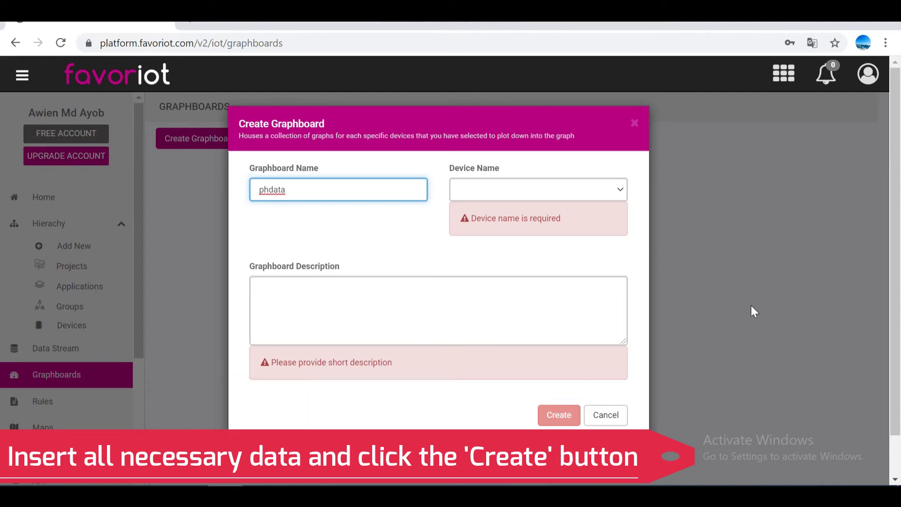
# Step: Pick the phsensor device, paste the description 'Monitoring ph data using ph sensor', and create it
pyautogui.click(620, 188)
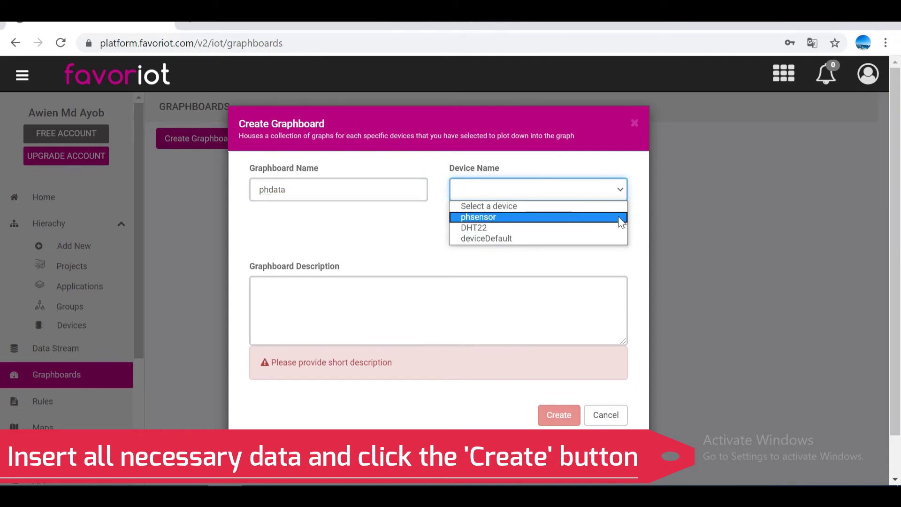
pyautogui.click(621, 217)
pyautogui.click(611, 247)
pyautogui.write('Monitoring ph data using ph sensor')
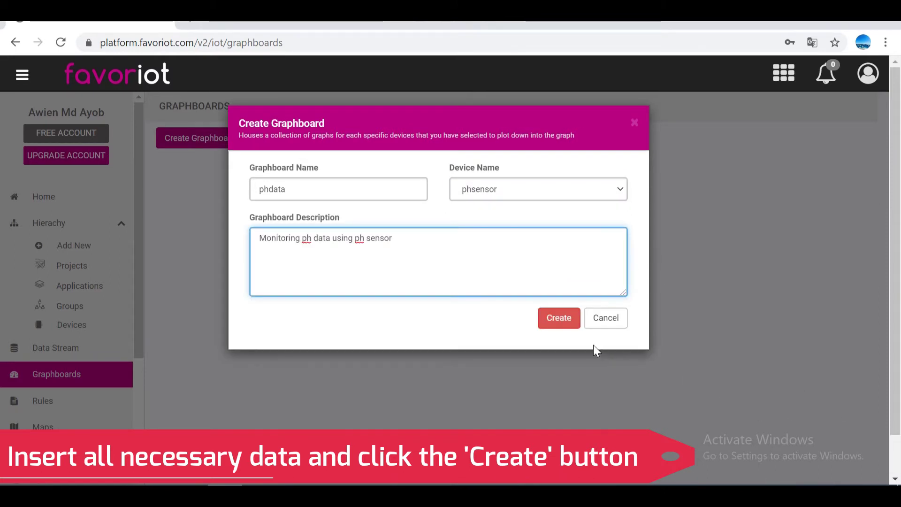
pyautogui.click(563, 321)
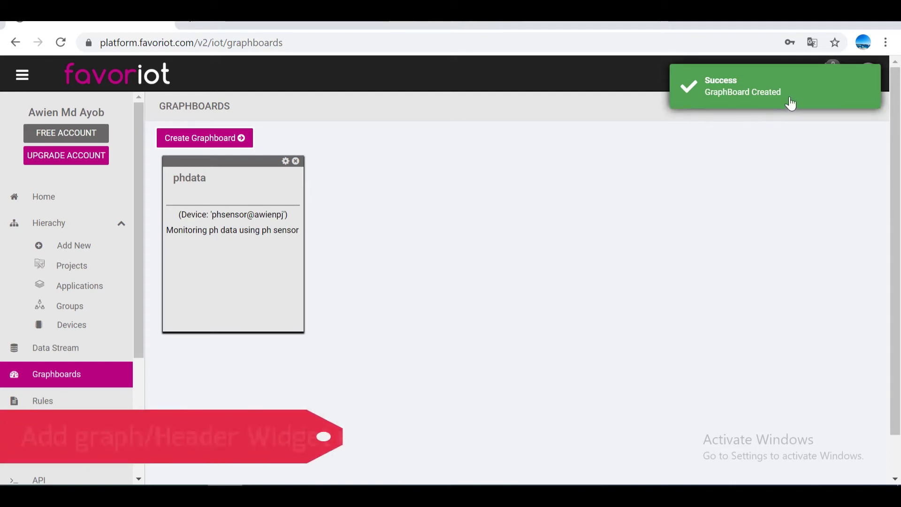
# Step: Open the phdata card on the Graphboards page
pyautogui.click(243, 278)
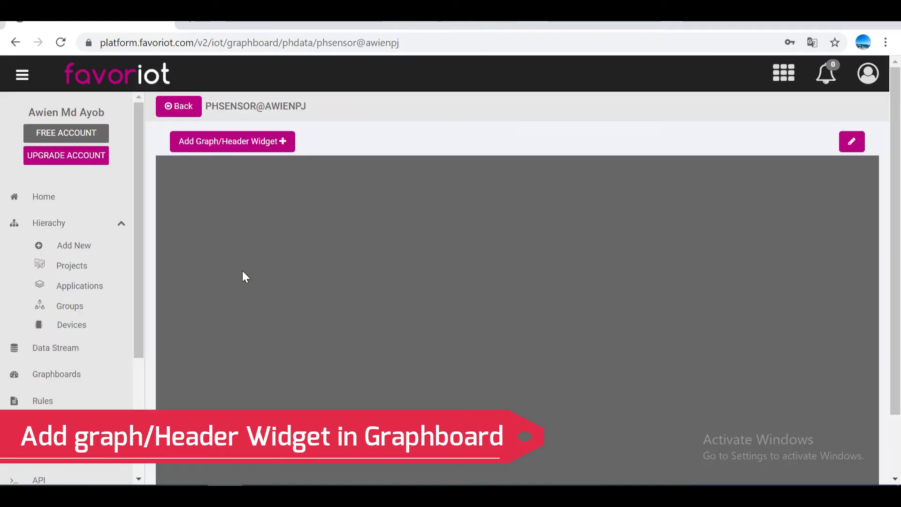
# Step: Begin a new graph widget plotting phValue, titled 'ph vs time'
pyautogui.click(287, 149)
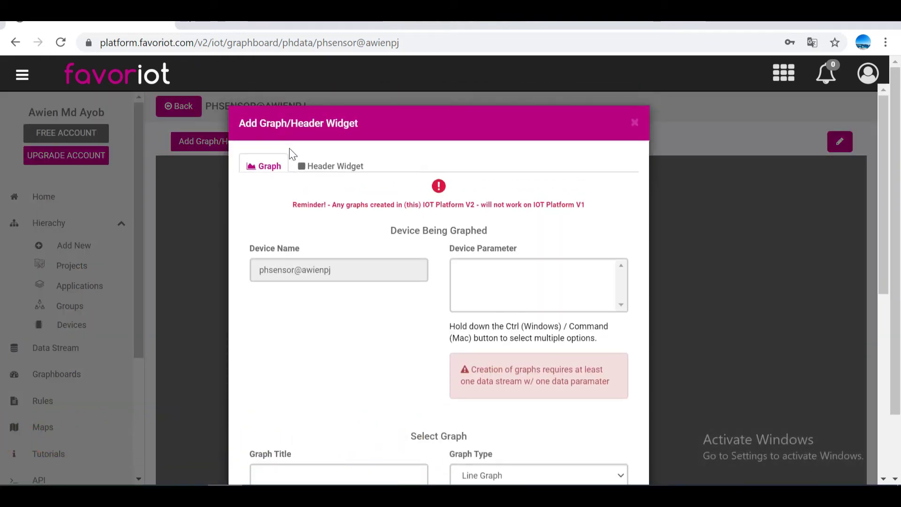
pyautogui.scroll(-3, 337, 226)
pyautogui.moveTo(253, 129); pyautogui.dragTo(346, 133)
pyautogui.click(494, 142)
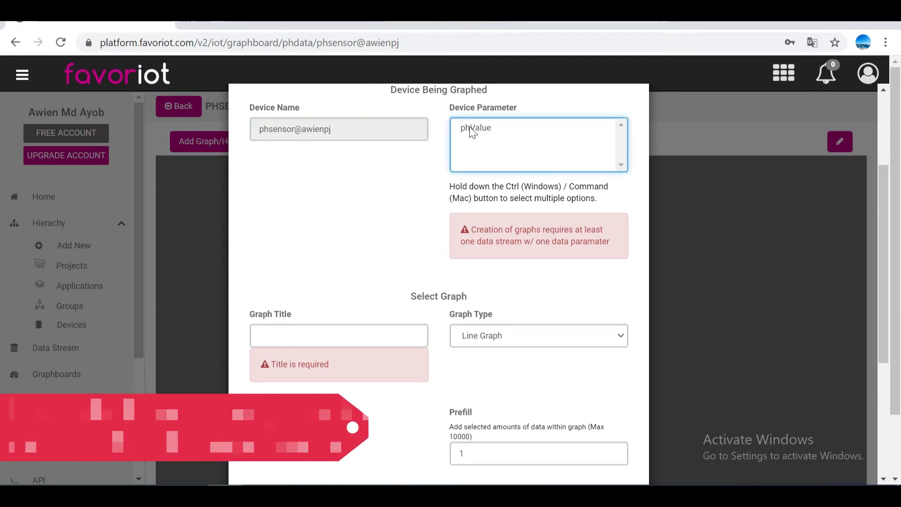
pyautogui.click(469, 126)
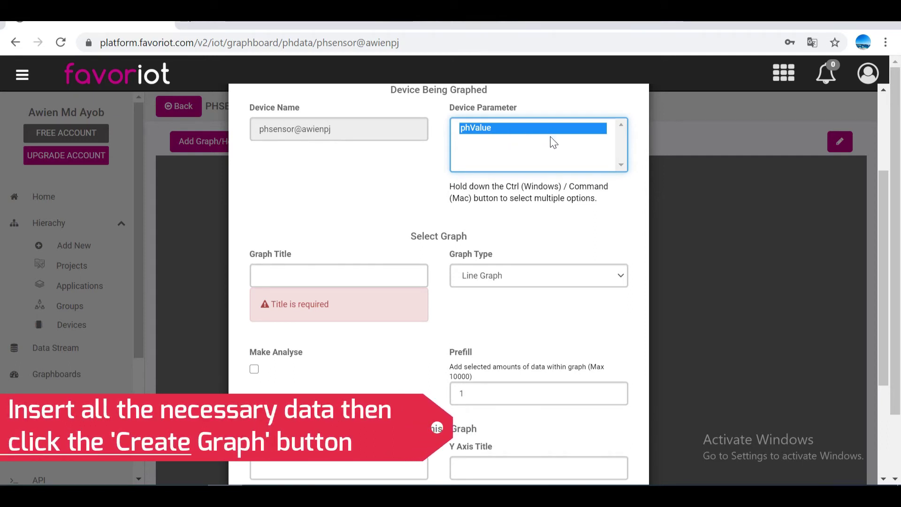
pyautogui.click(402, 277)
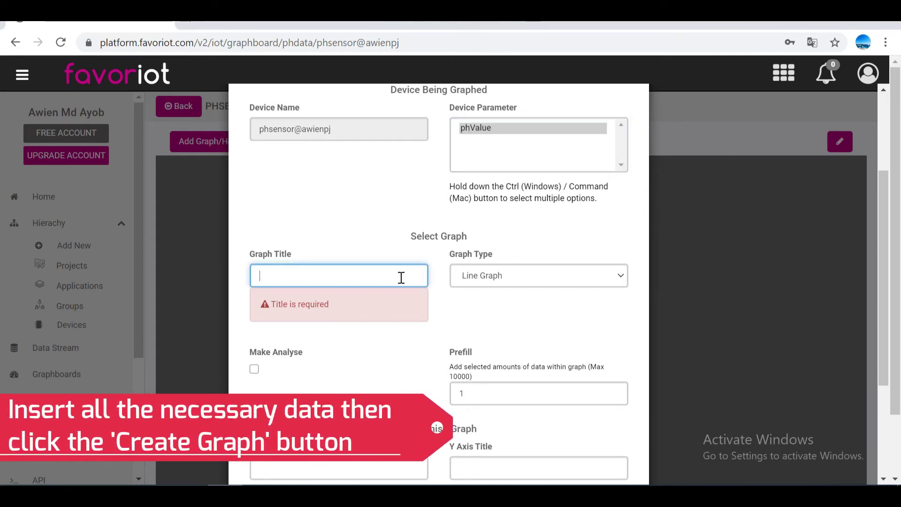
pyautogui.write('ph vs time')
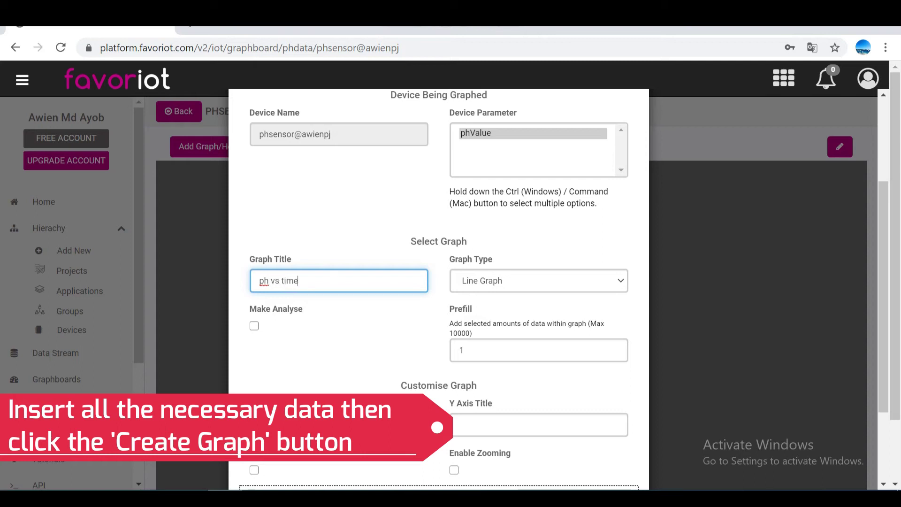
# Step: Keep Line Graph, prefill 10 points, set axis titles Time (T) and ph, and create it
pyautogui.click(619, 281)
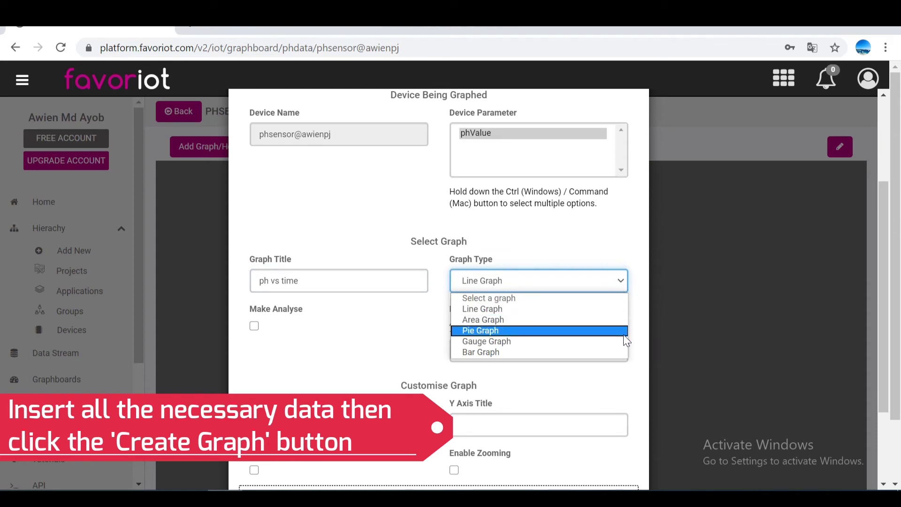
pyautogui.click(613, 308)
pyautogui.click(586, 349)
pyautogui.write('0')
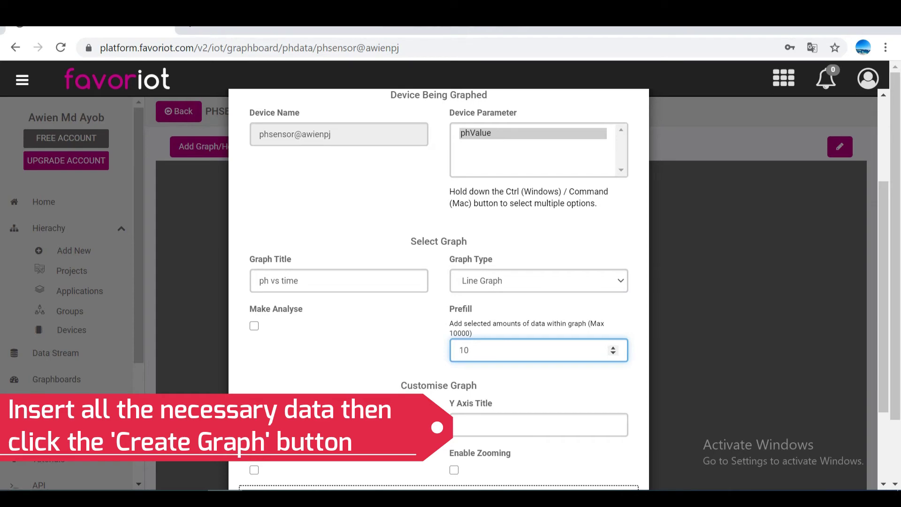
pyautogui.scroll(-3, 350, 338)
pyautogui.click(344, 310)
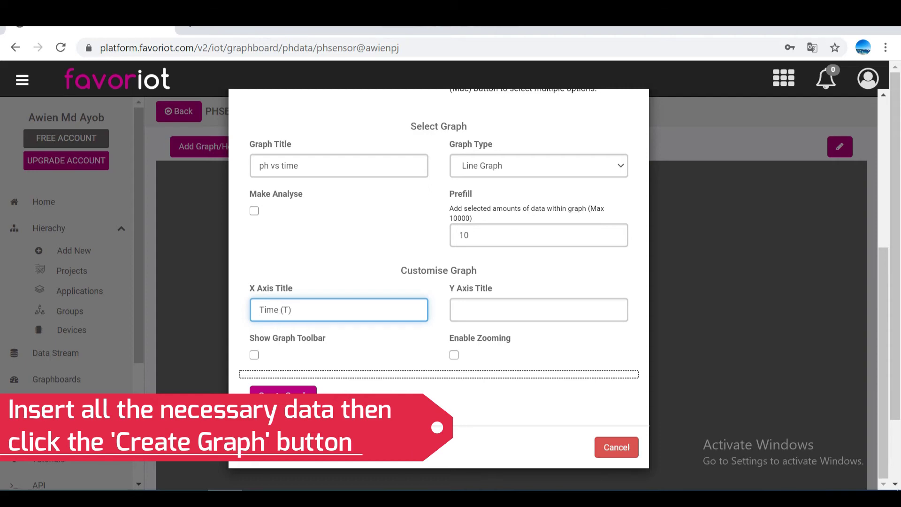
pyautogui.click(534, 307)
pyautogui.write('ph')
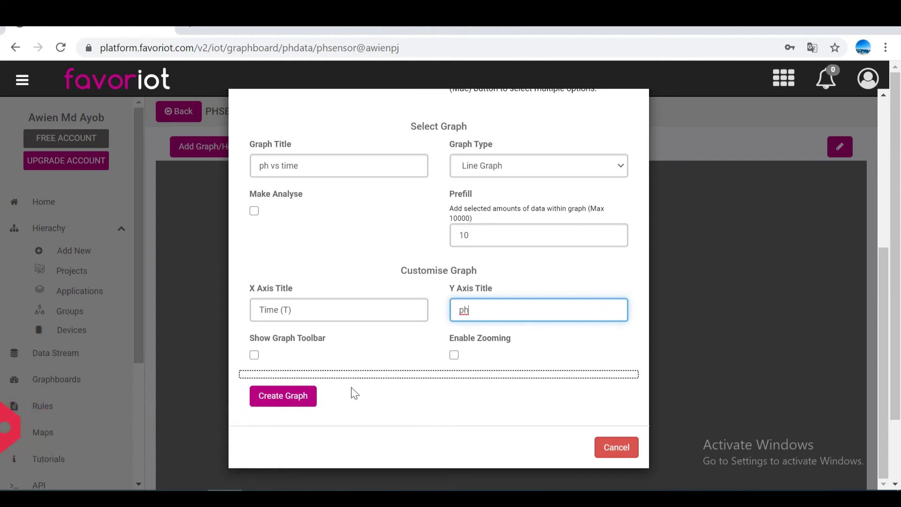
pyautogui.click(284, 406)
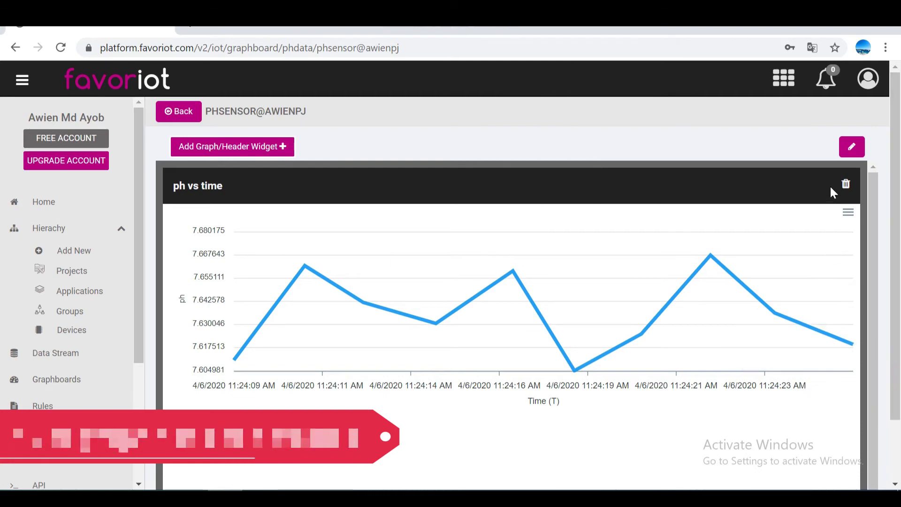
# Step: Download the ph vs time chart as a PNG image and close the viewer
pyautogui.moveTo(711, 257)
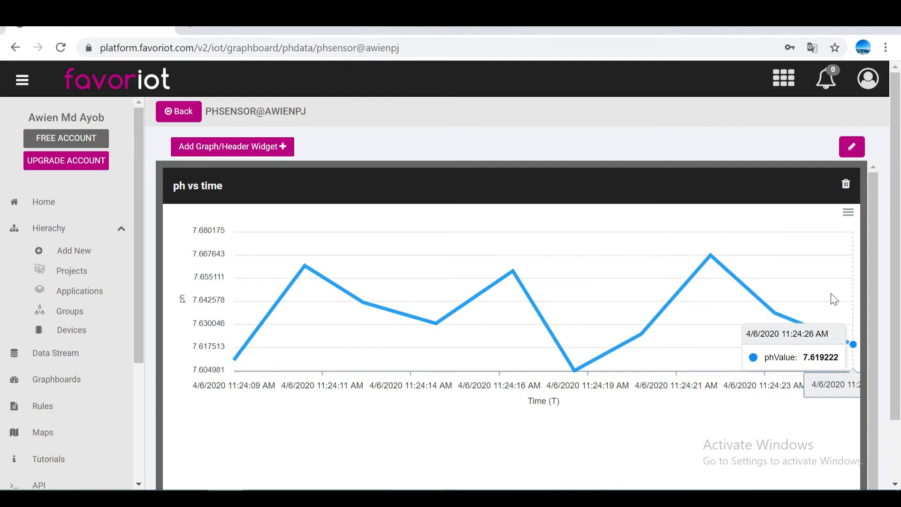
pyautogui.click(848, 215)
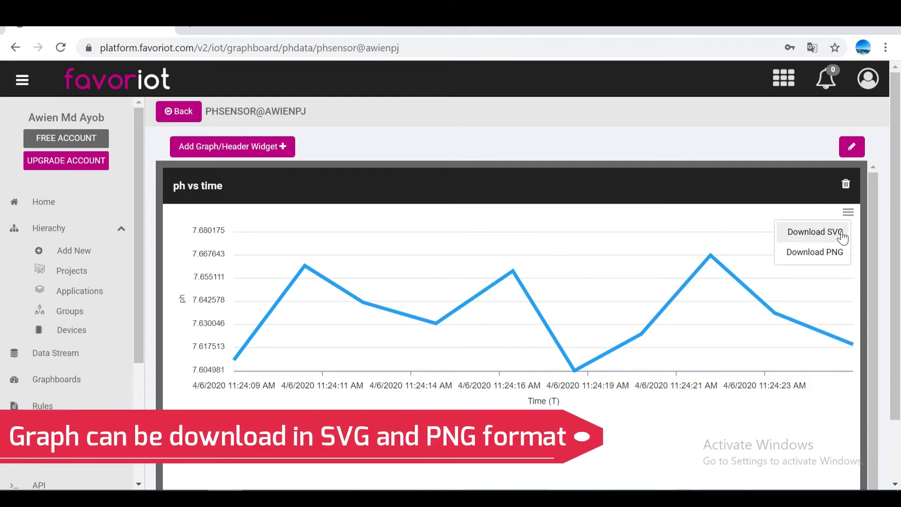
pyautogui.click(839, 260)
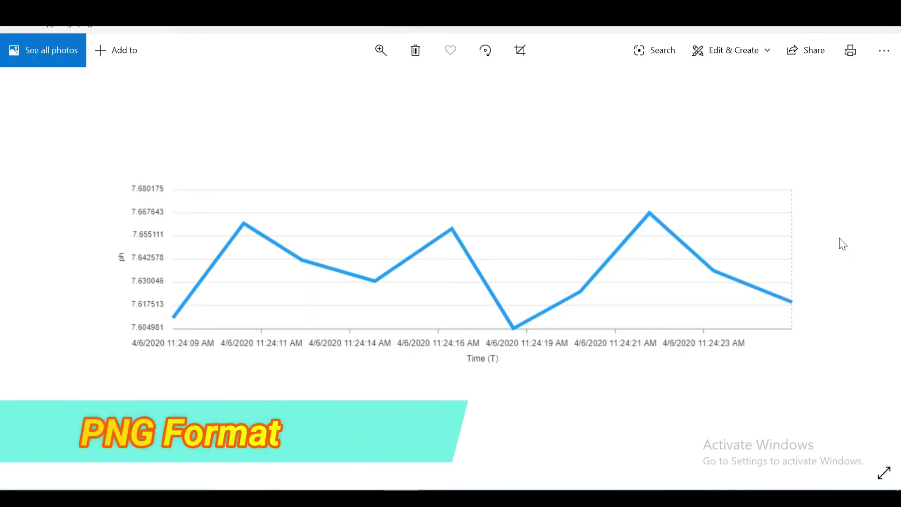
pyautogui.click(888, 29)
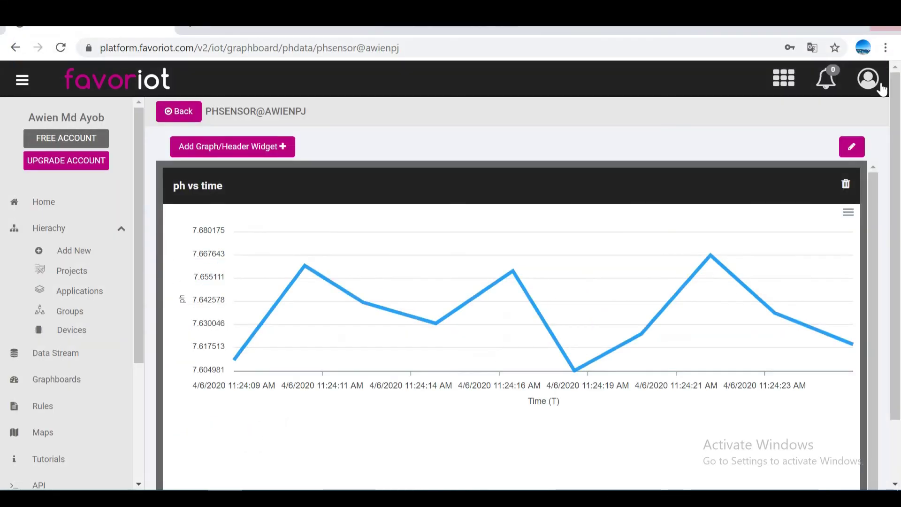
# Step: Download the chart as SVG (1jgv89gv.svg), view it in the browser, then close that tab
pyautogui.click(847, 212)
pyautogui.click(834, 235)
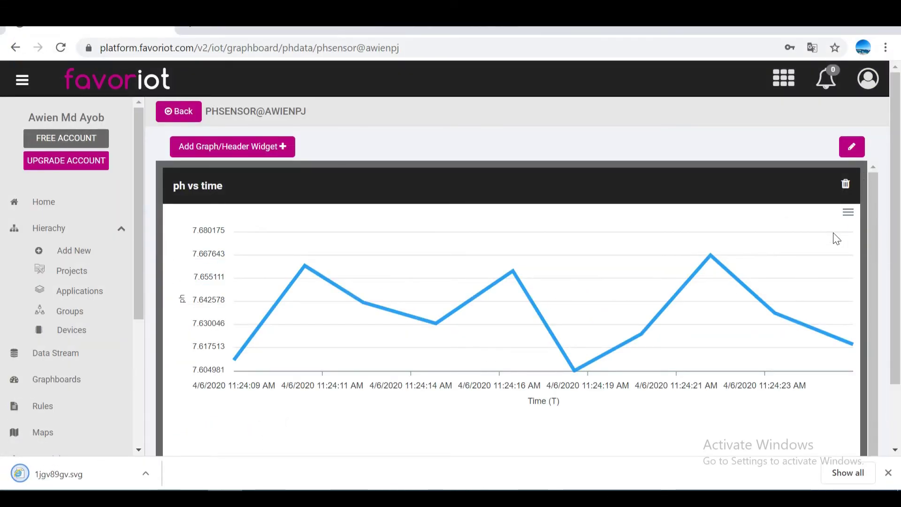
pyautogui.click(145, 473)
pyautogui.click(161, 364)
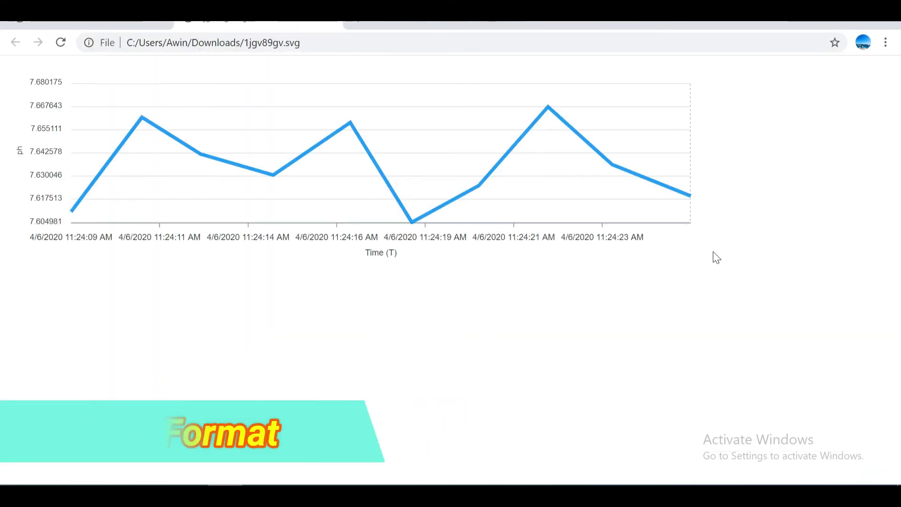
pyautogui.hotkey('ctrl', 'w')
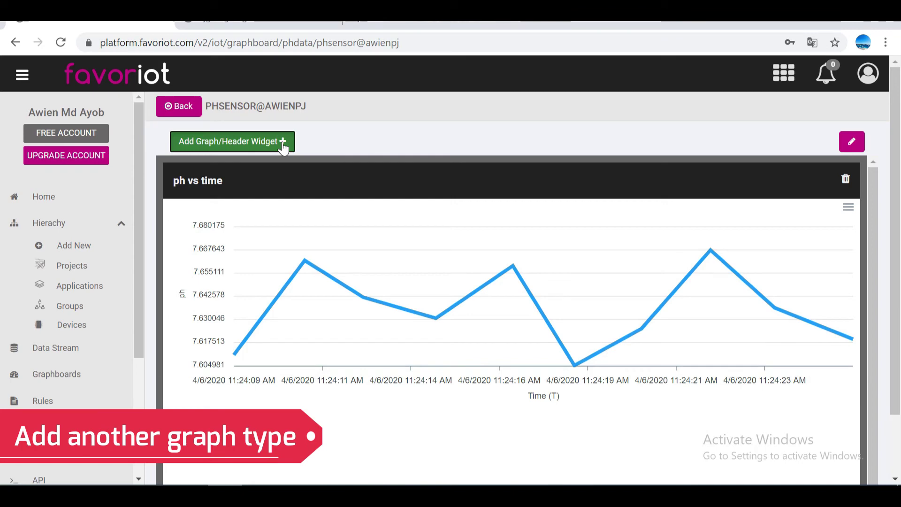
# Step: Begin another graph widget with phValue as the device parameter
pyautogui.click(282, 141)
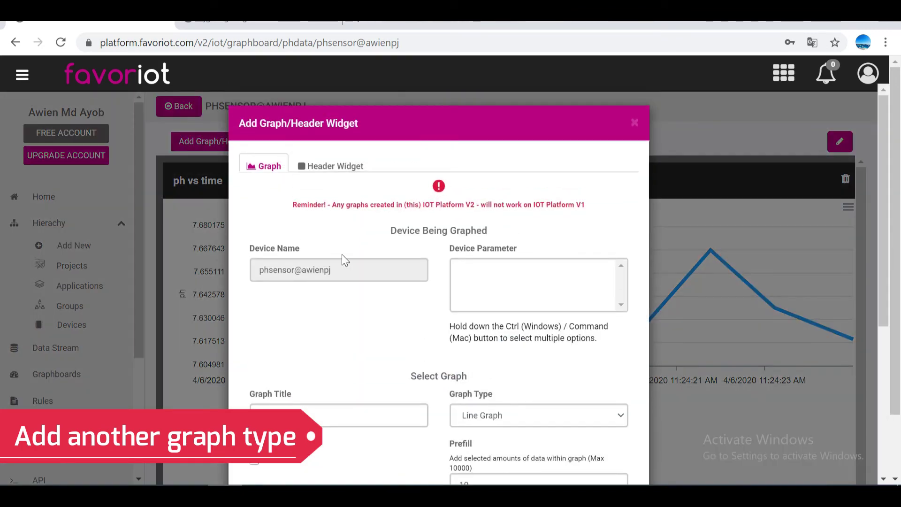
pyautogui.click(351, 274)
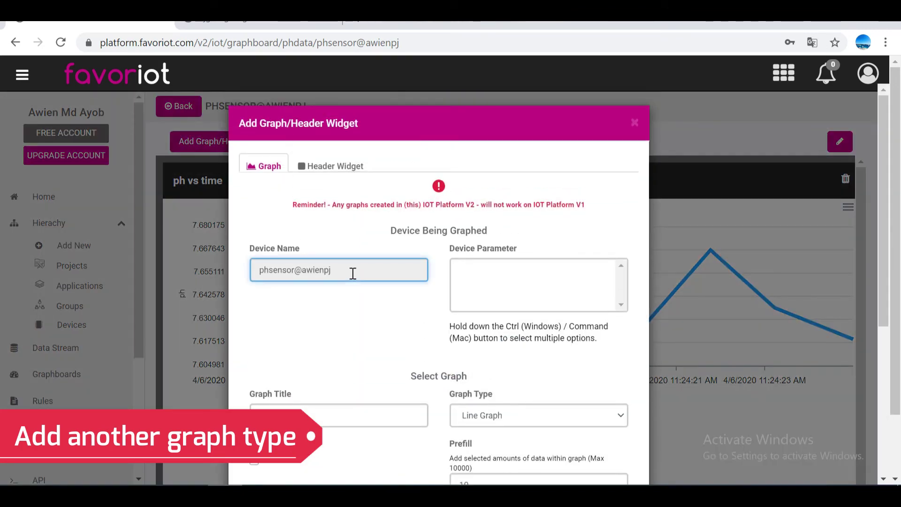
pyautogui.click(498, 271)
pyautogui.scroll(-1, 500, 267)
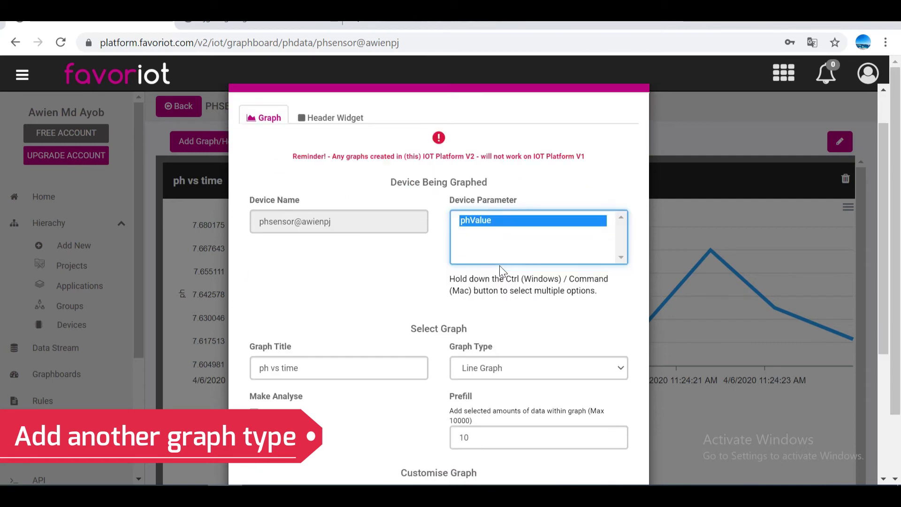
pyautogui.scroll(-2, 500, 268)
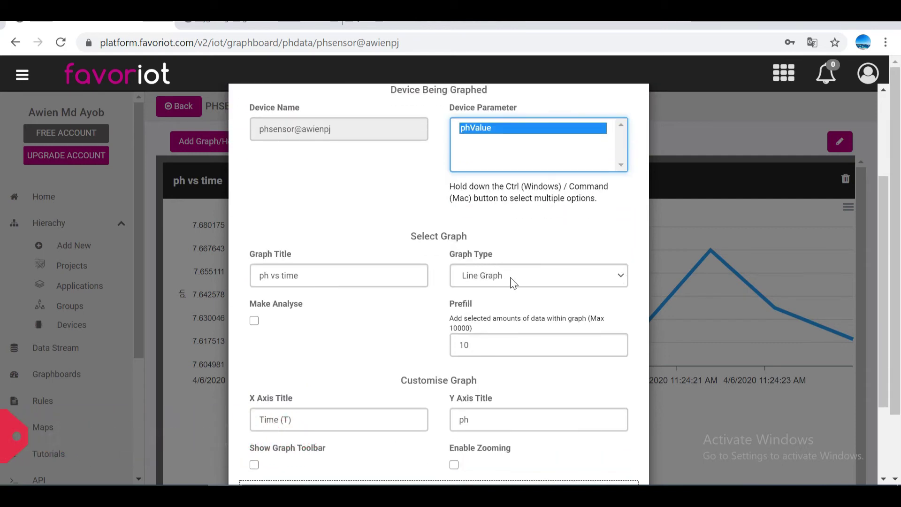
# Step: Set the graph type to Area Graph and create the graph
pyautogui.click(513, 281)
pyautogui.scroll(-2, 511, 281)
pyautogui.click(513, 215)
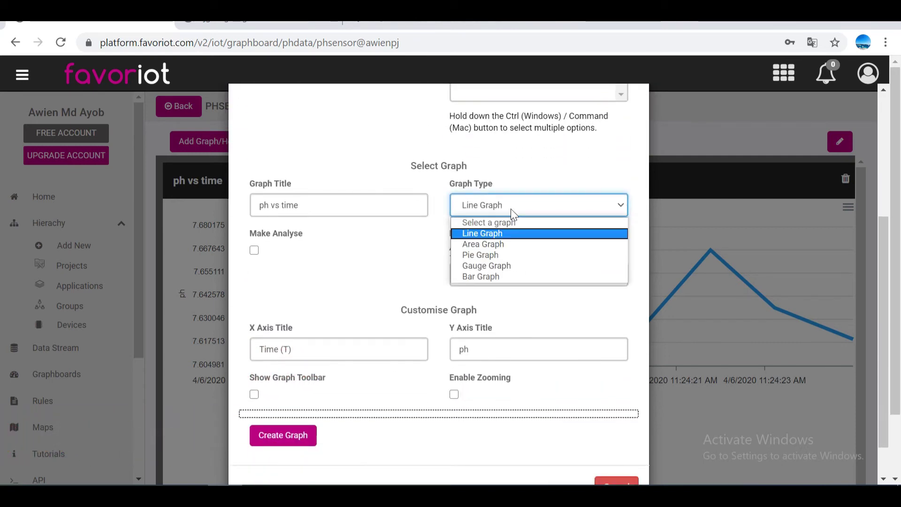
pyautogui.click(511, 246)
pyautogui.click(283, 484)
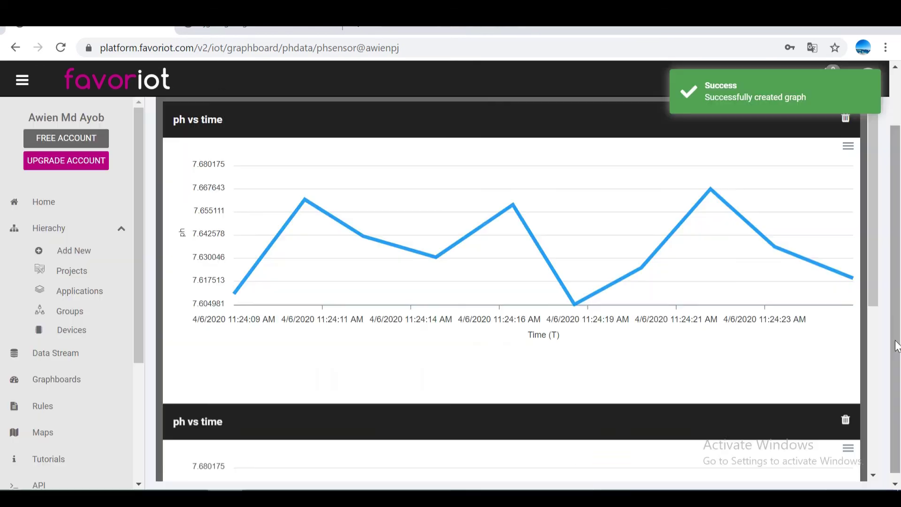
pyautogui.scroll(-3, 894, 356)
pyautogui.scroll(-3, 894, 357)
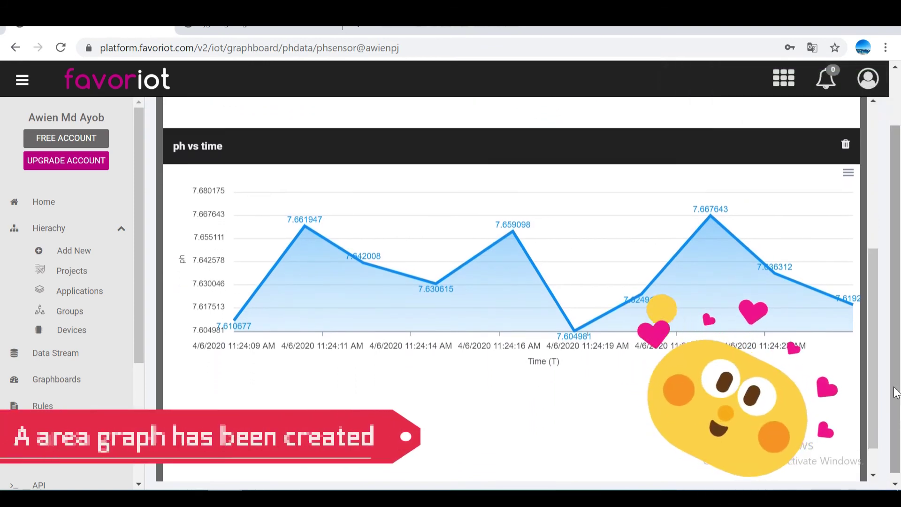
pyautogui.scroll(-1, 865, 402)
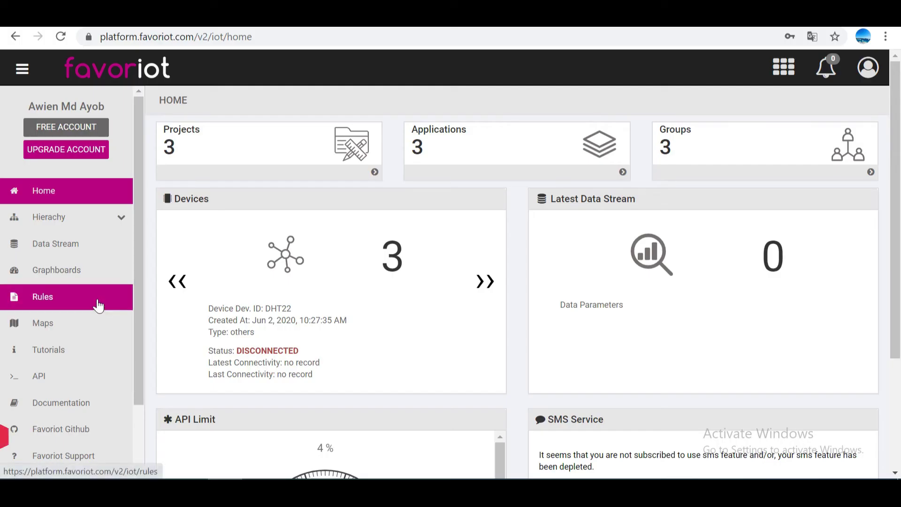
# Step: From the Rules page, start a new rule named ph_rule and move to its description
pyautogui.click(98, 305)
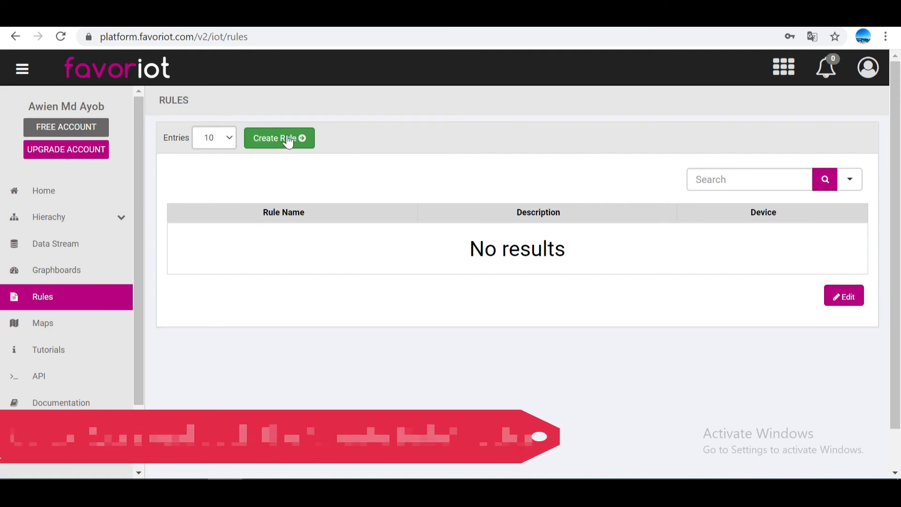
pyautogui.click(286, 139)
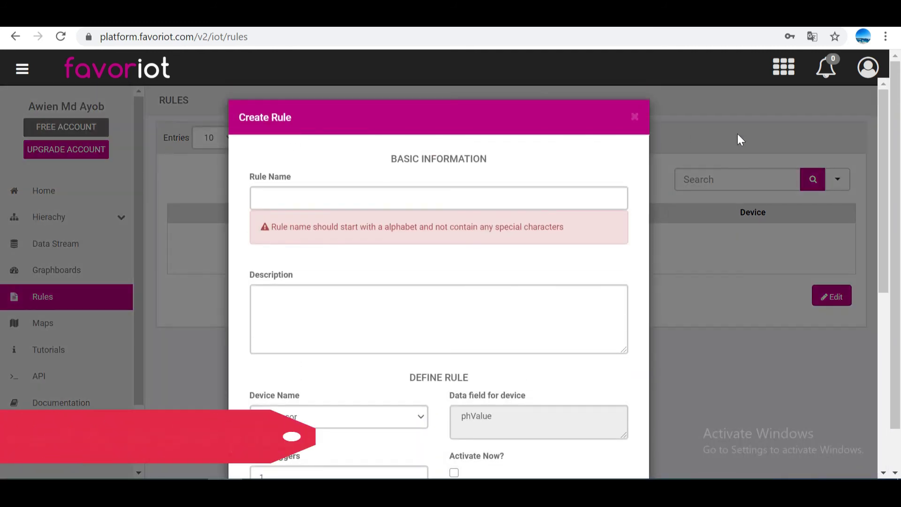
pyautogui.moveTo(880, 131); pyautogui.dragTo(874, 165)
pyautogui.click(373, 131)
pyautogui.write('p')
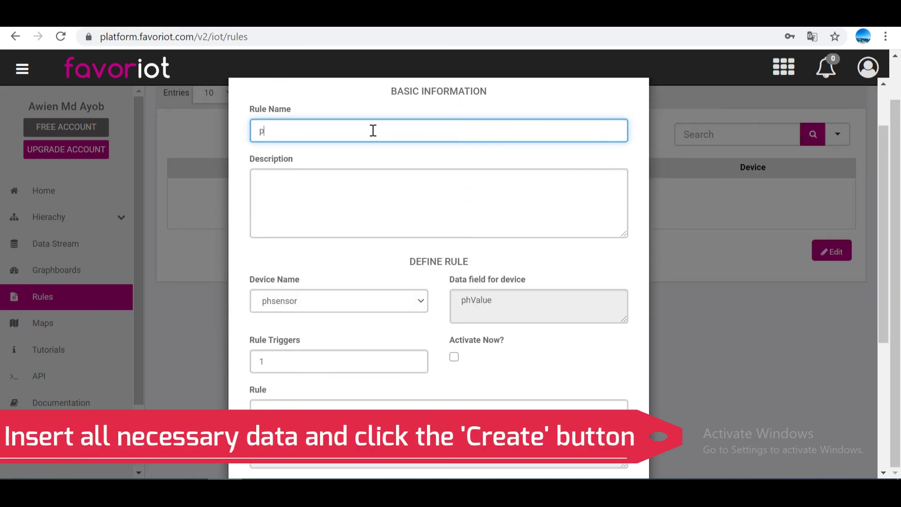
pyautogui.write('h_rule')
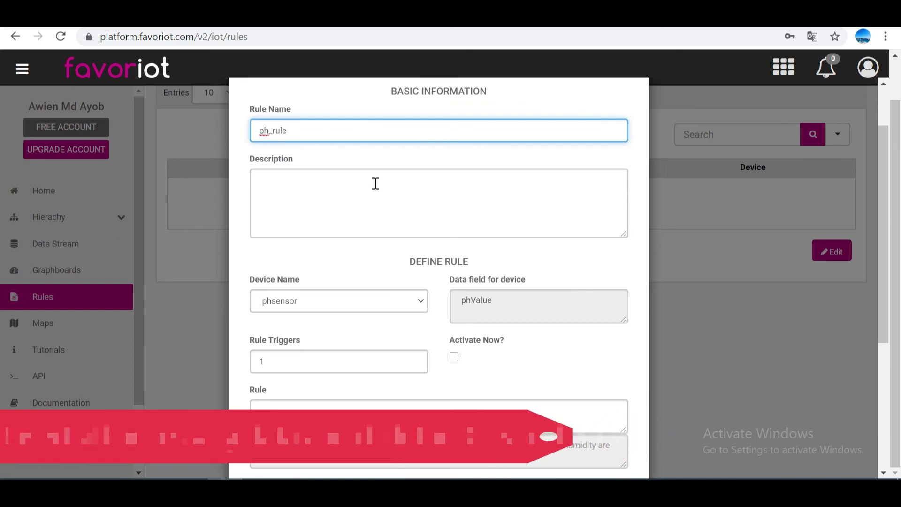
pyautogui.click(375, 184)
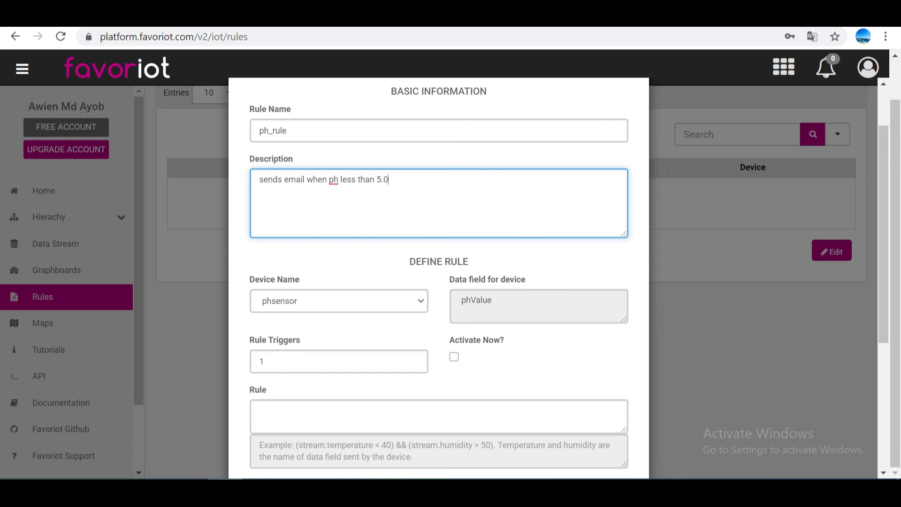
# Step: Set Rule Triggers to 10 and tick Activate Now
pyautogui.scroll(-3, 635, 396)
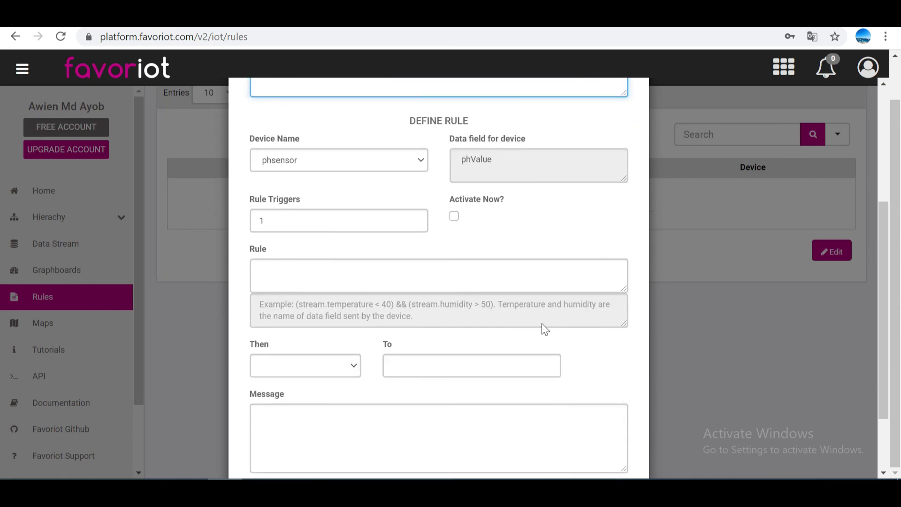
pyautogui.doubleClick(328, 221)
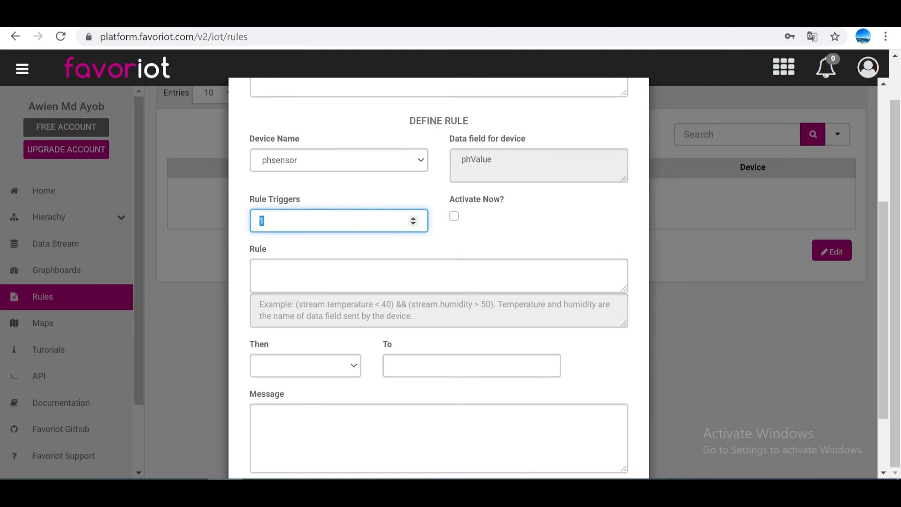
pyautogui.write('10')
pyautogui.click(453, 217)
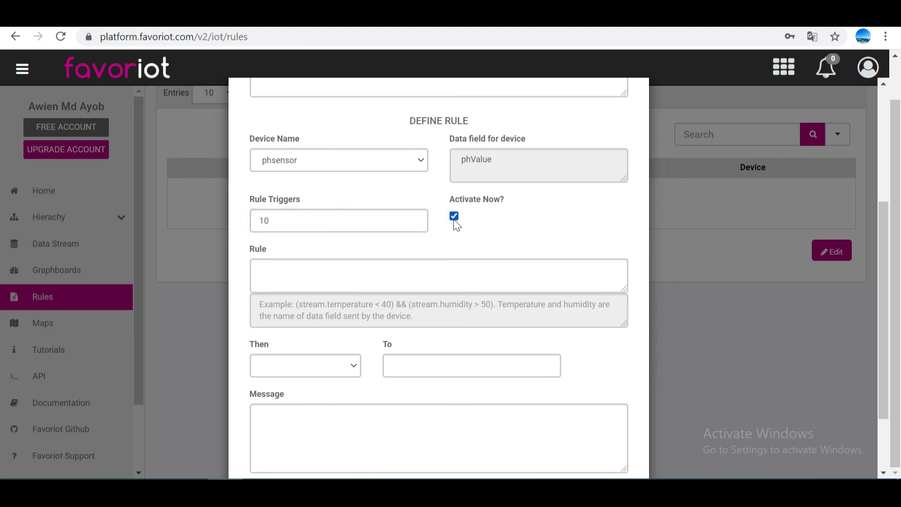
# Step: Enter the rule condition stream.phValue < 5.0
pyautogui.scroll(-2, 694, 388)
pyautogui.write('stream.')
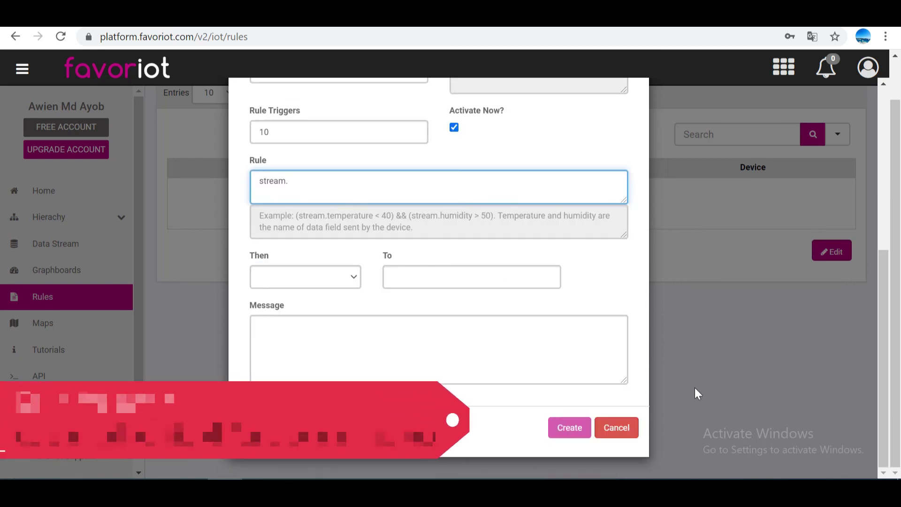
pyautogui.scroll(2, 649, 347)
pyautogui.moveTo(492, 140); pyautogui.dragTo(467, 143)
pyautogui.click(434, 249)
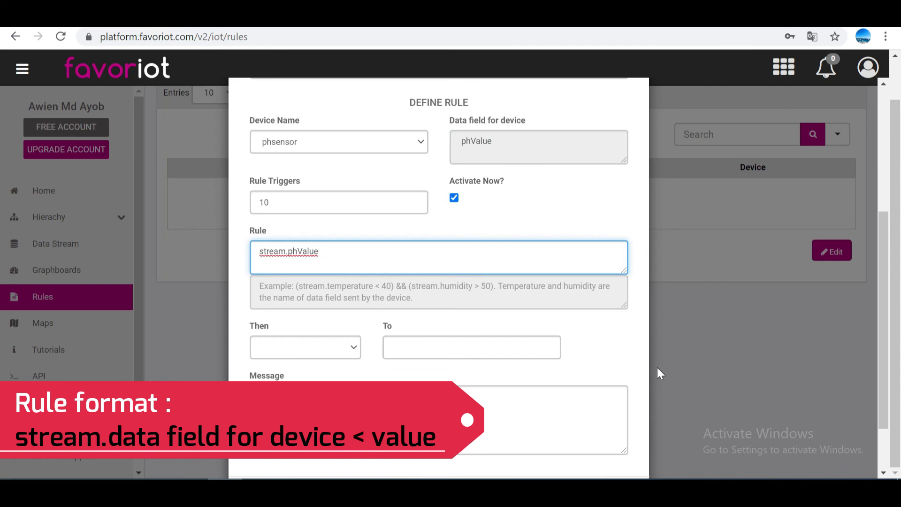
pyautogui.write('.0')
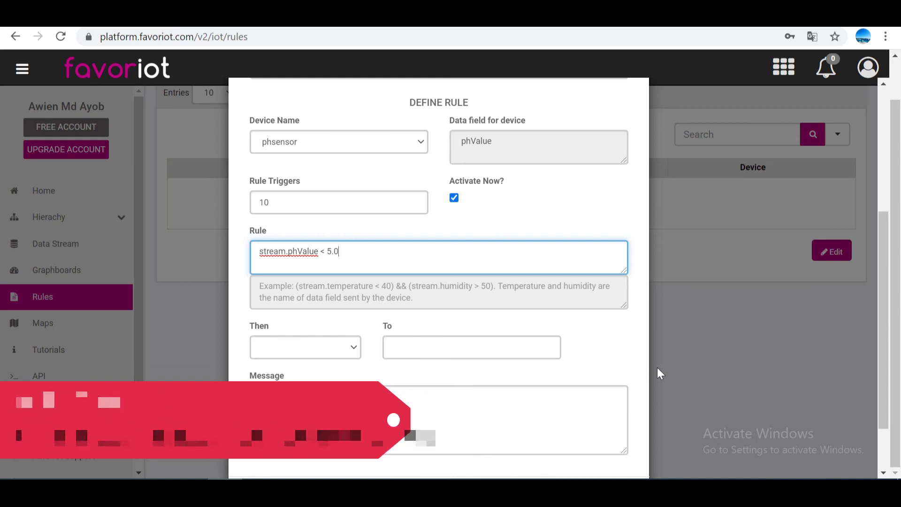
# Step: Choose Send Email, enter the recipient's e-mail address and a 'check' message, and create the rule
pyautogui.click(354, 348)
pyautogui.click(350, 365)
pyautogui.click(402, 346)
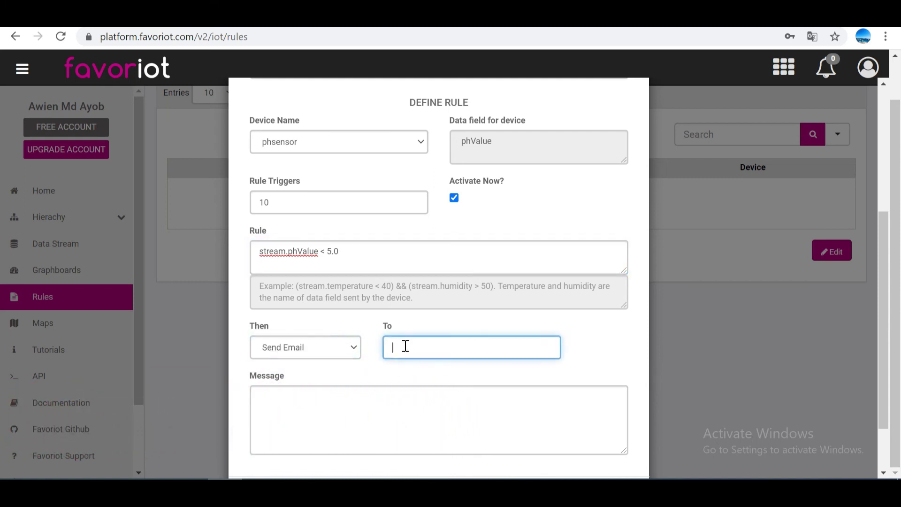
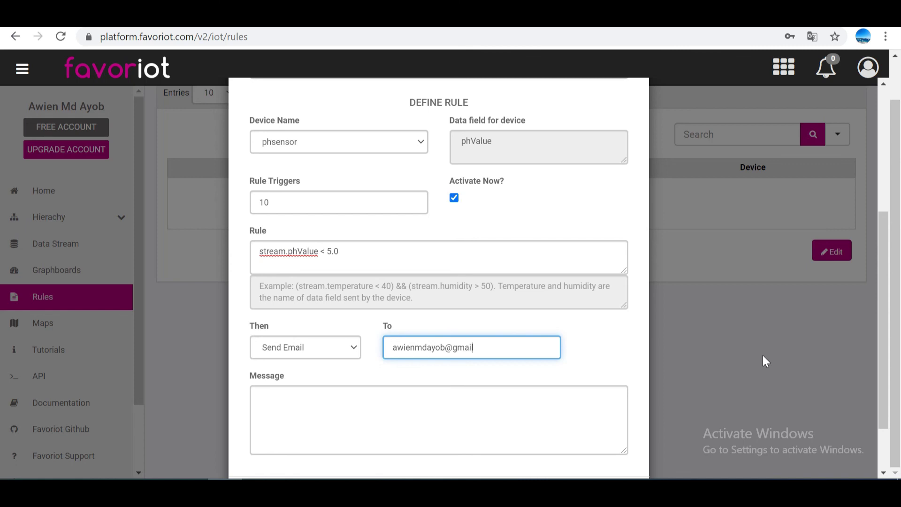
pyautogui.press('Tab')
pyautogui.write('check')
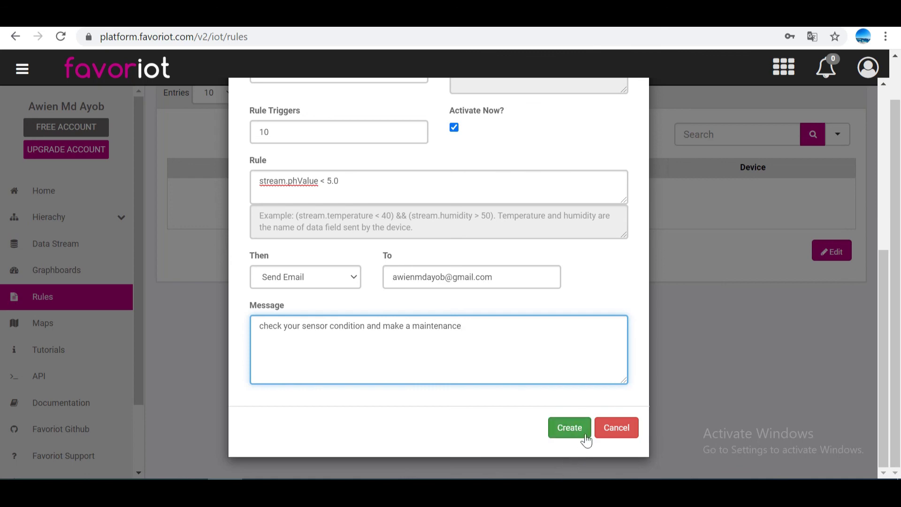
pyautogui.click(569, 428)
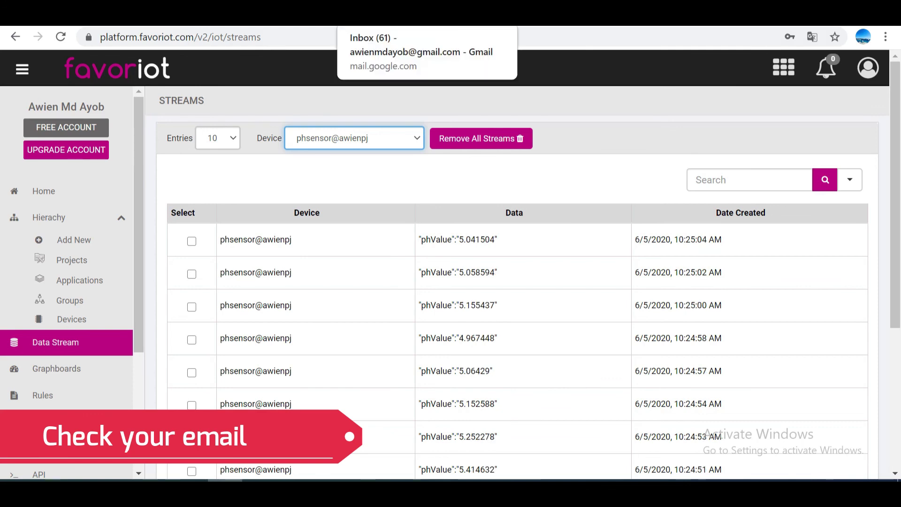
# Step: Open the Favoriot Platform Alert email in Gmail and highlight its phValue 4.967448 and message lines
pyautogui.hotkey('ctrl', 'Tab')
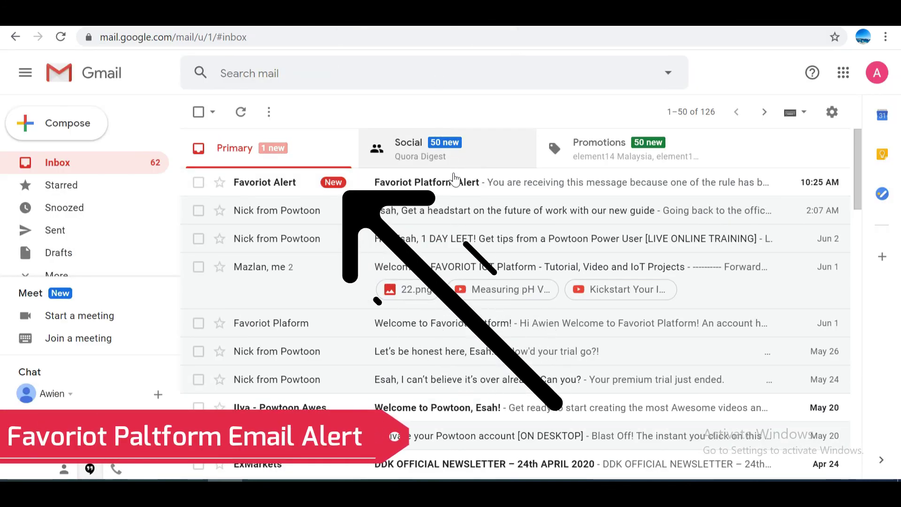
pyautogui.click(455, 184)
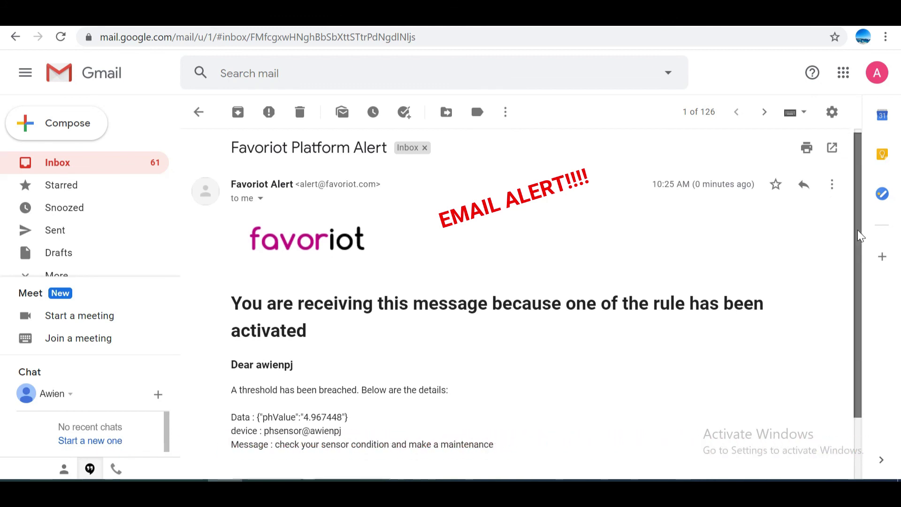
pyautogui.moveTo(857, 232); pyautogui.dragTo(855, 310)
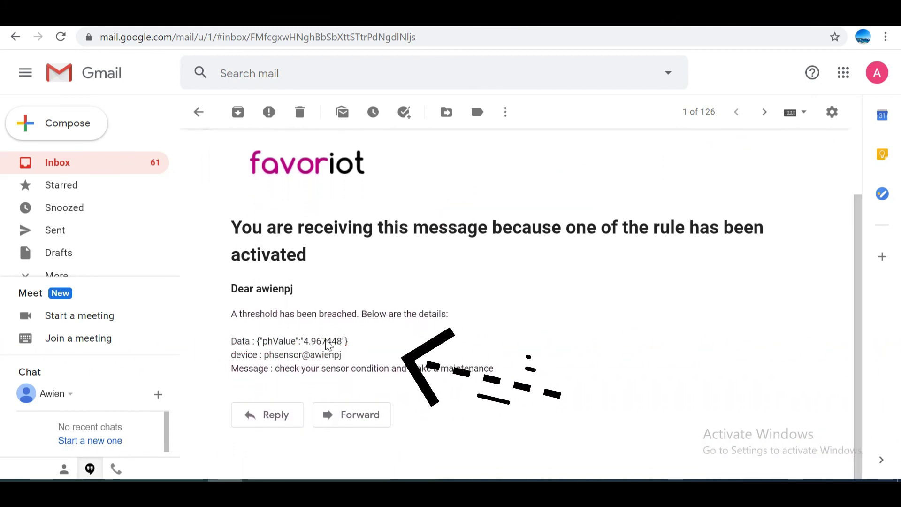
pyautogui.moveTo(348, 341); pyautogui.dragTo(321, 342)
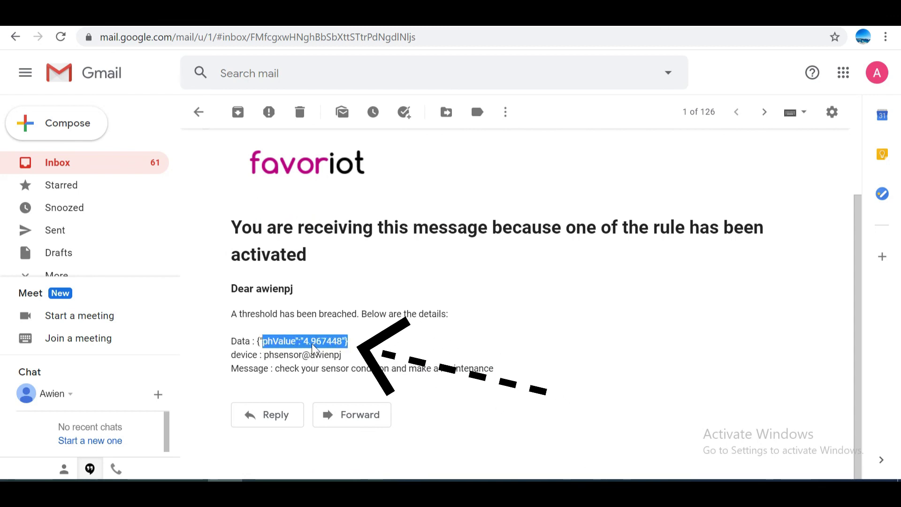
pyautogui.moveTo(275, 369); pyautogui.dragTo(304, 370)
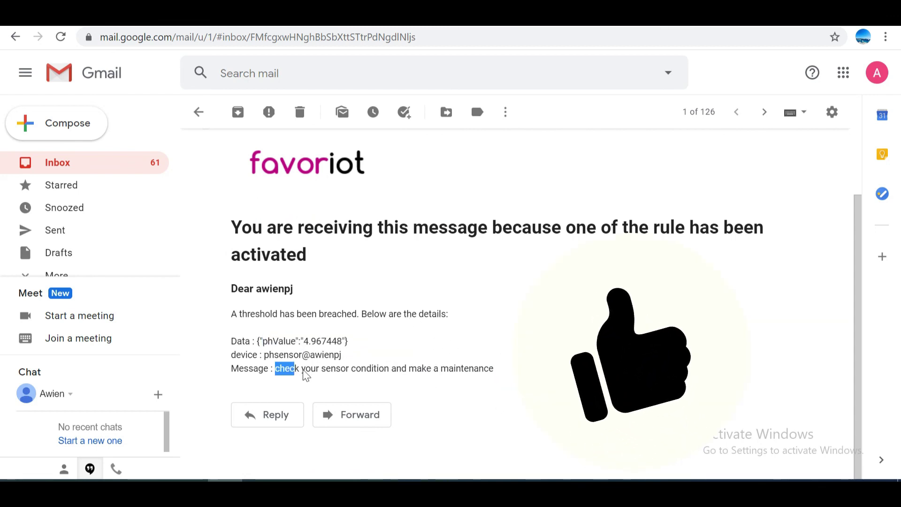